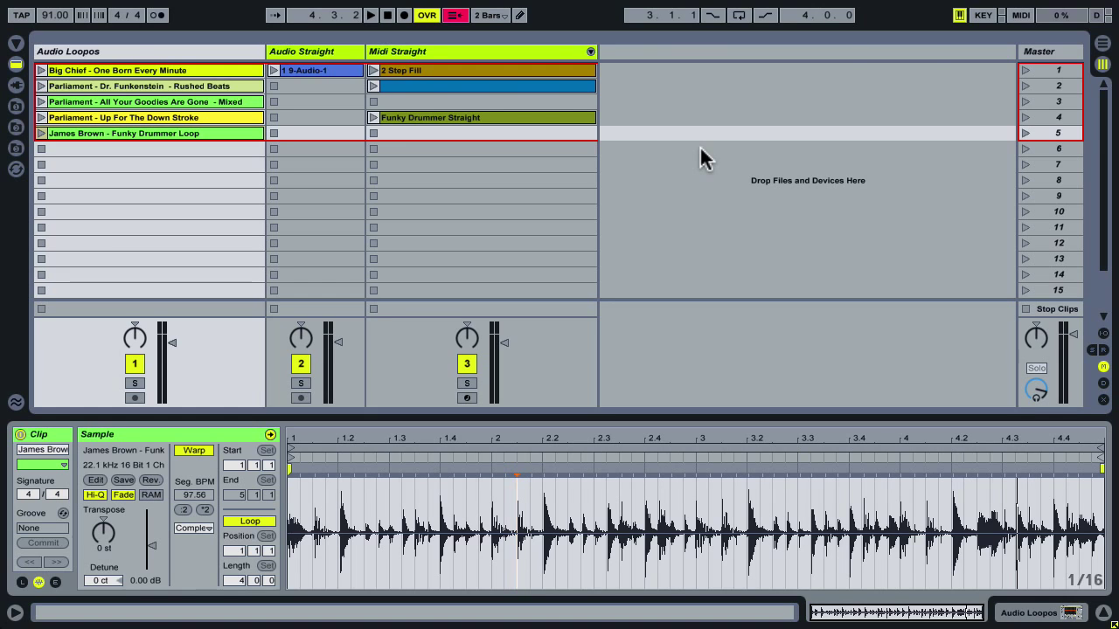
- Open the 2 Step Fill MIDI clip, audition it, and show the Midi Straight track's device chain
{"action": "left_click", "coordinate": [193, 196]}
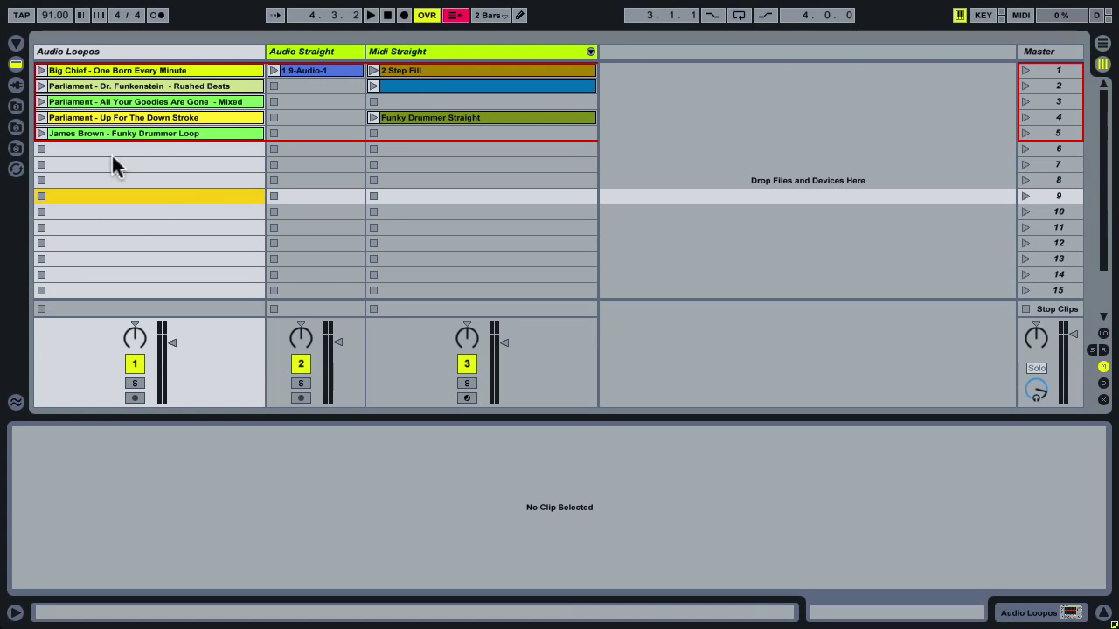
{"action": "left_click", "coordinate": [477, 70]}
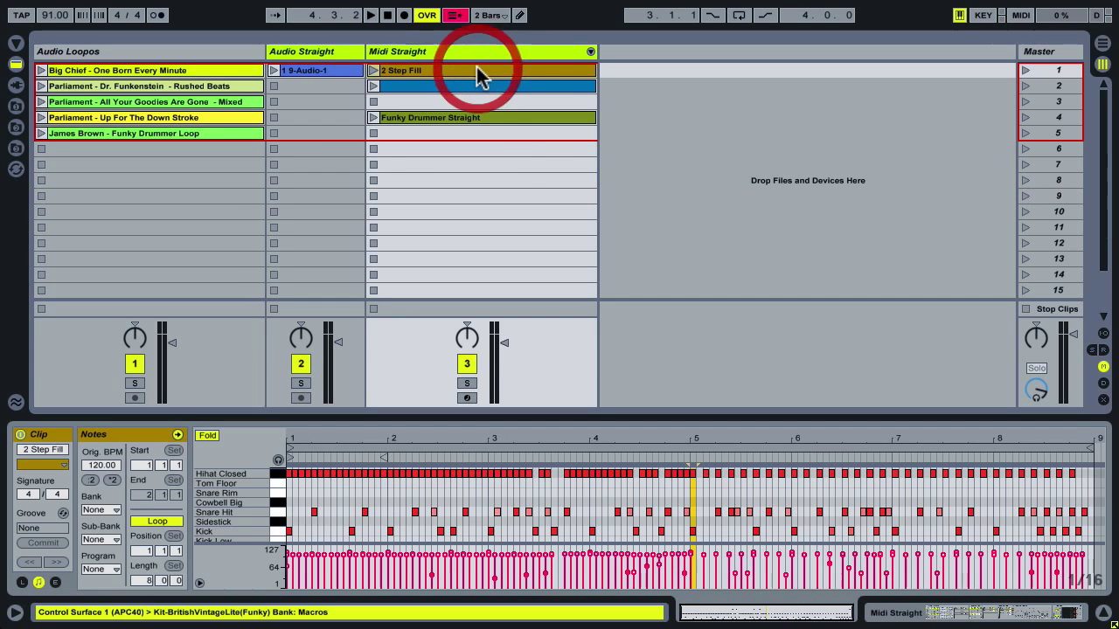
{"action": "left_click", "coordinate": [373, 70]}
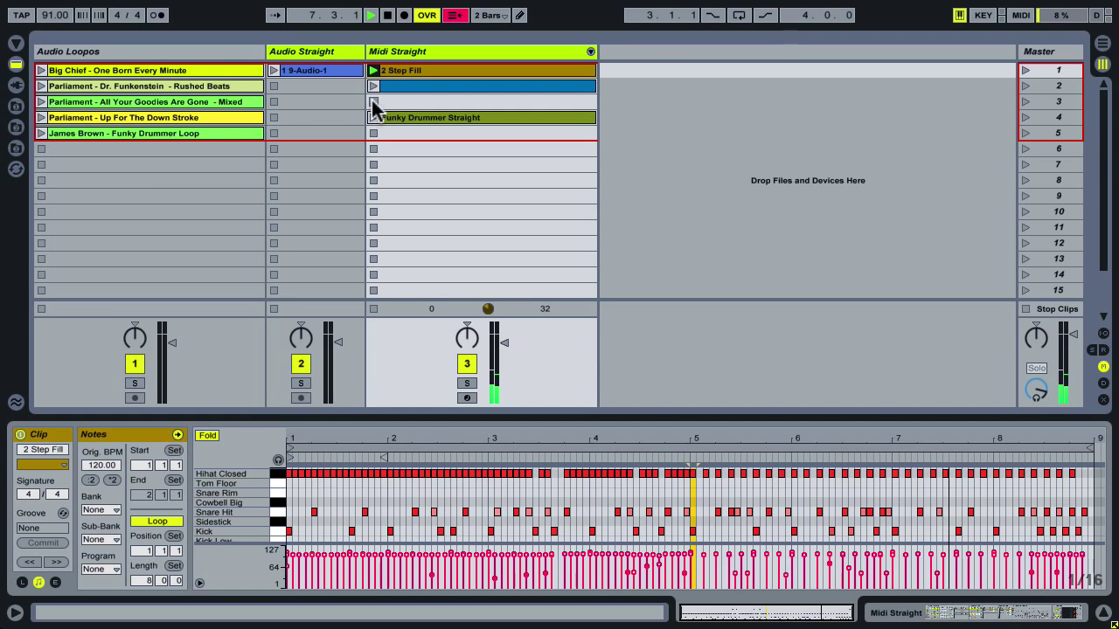
{"action": "left_click", "coordinate": [373, 102]}
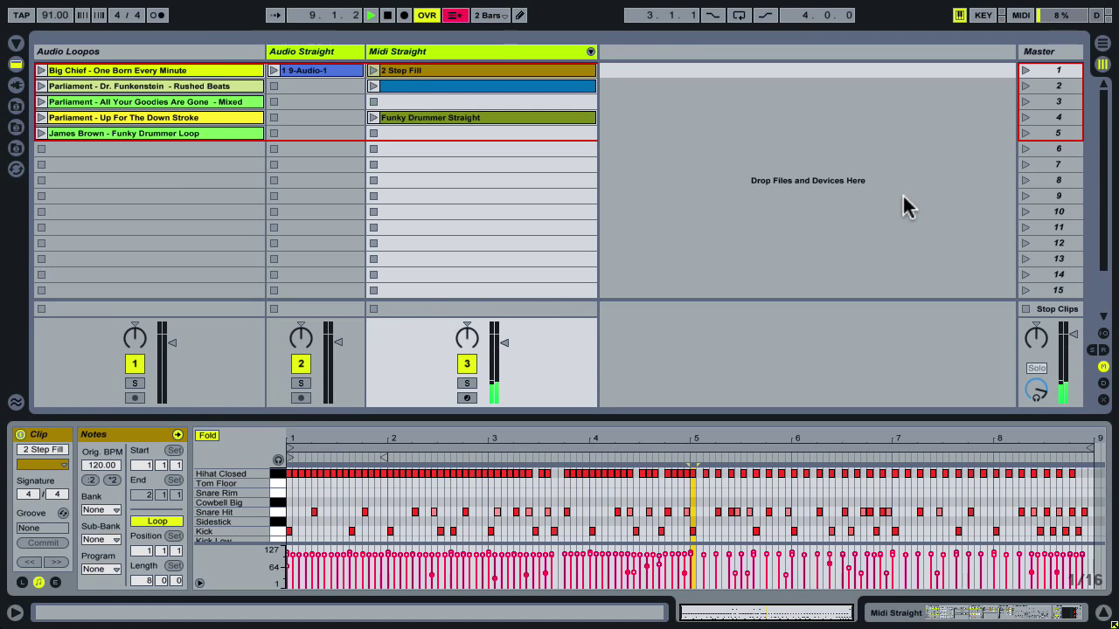
{"action": "left_click", "coordinate": [446, 52]}
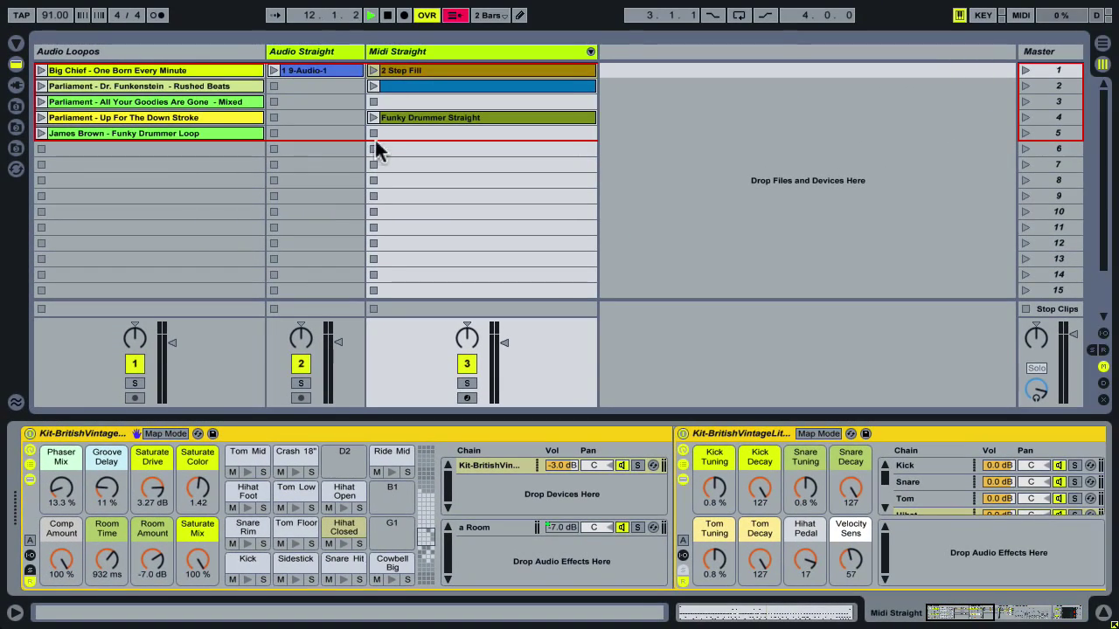
- Open the Big Chief - One Born Every Minute clip and examine how its transients and warp markers line up with the beat grid
{"action": "left_click", "coordinate": [334, 99]}
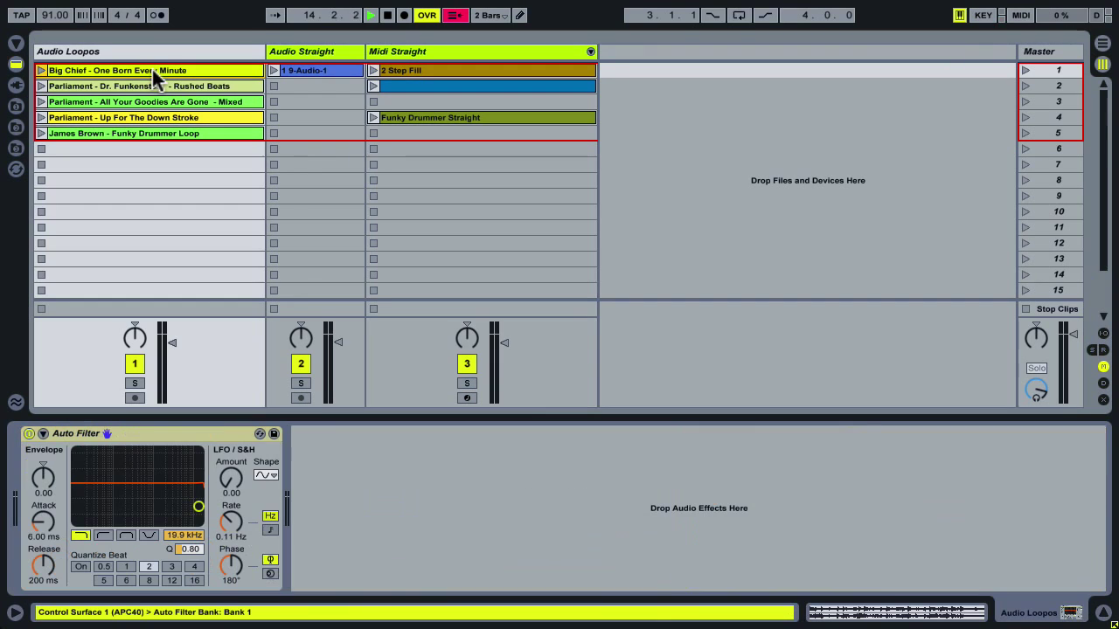
{"action": "left_click", "coordinate": [109, 70]}
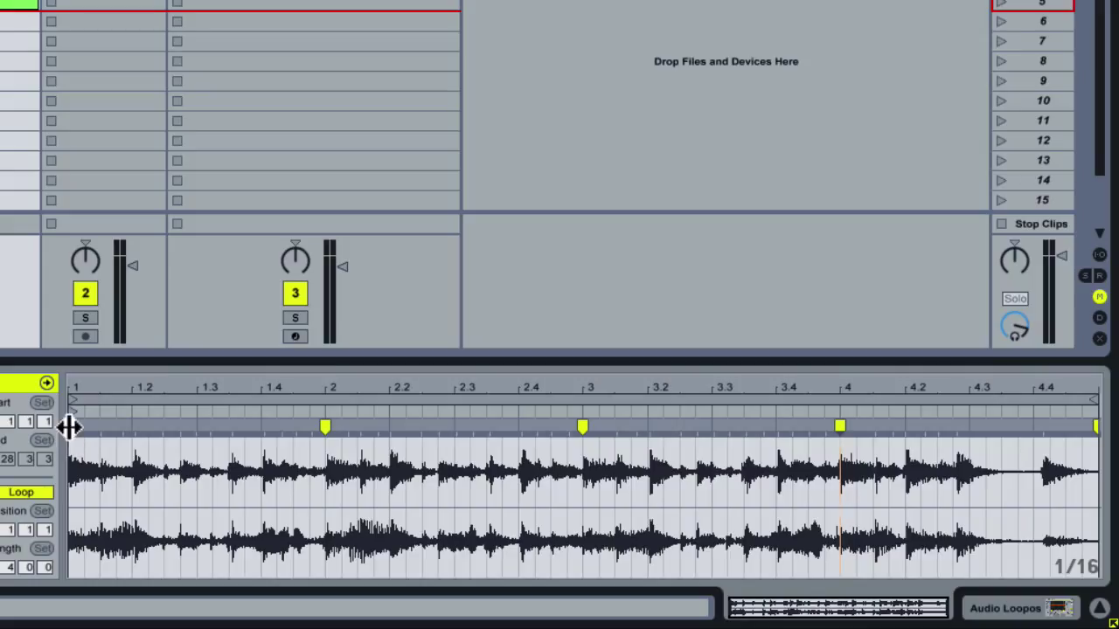
{"action": "double_click", "coordinate": [841, 424]}
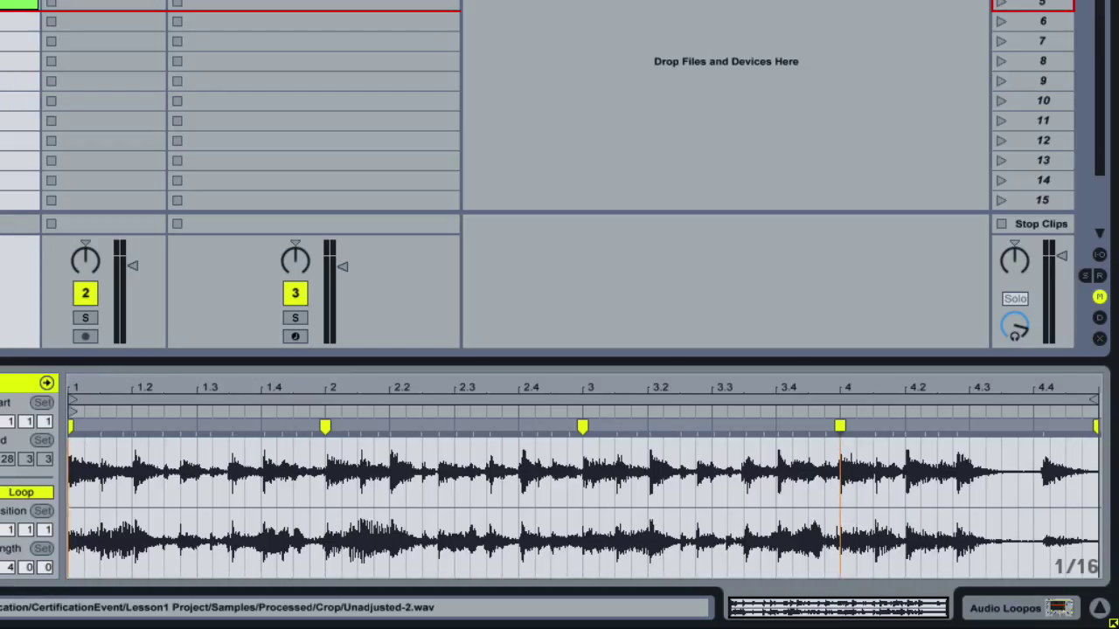
{"action": "key", "text": "space"}
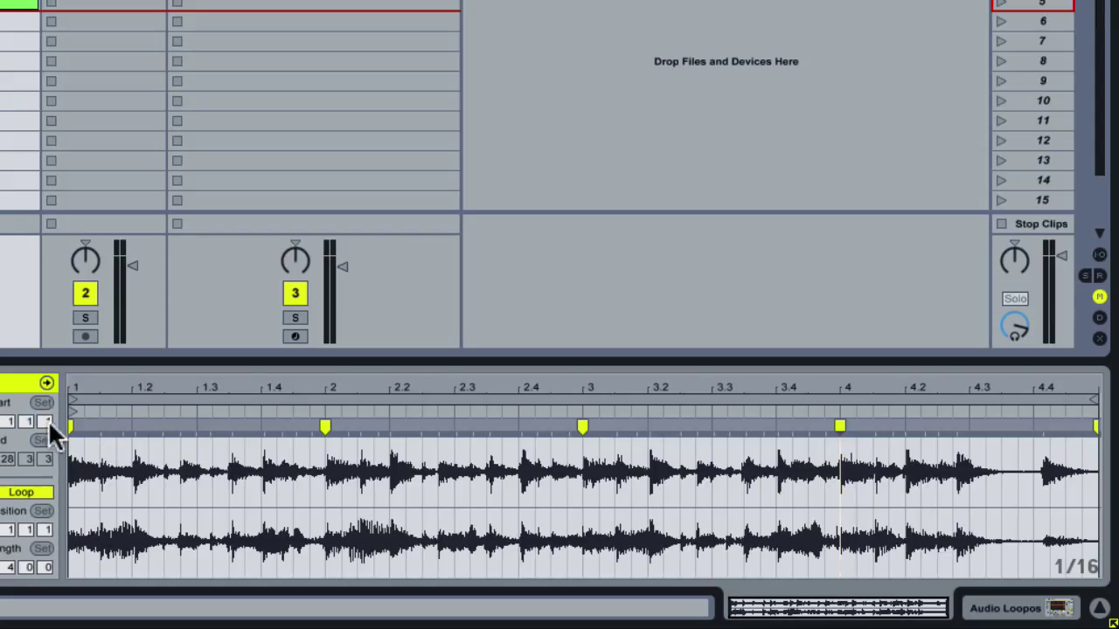
{"action": "left_click", "coordinate": [134, 424]}
{"action": "left_click", "coordinate": [264, 426]}
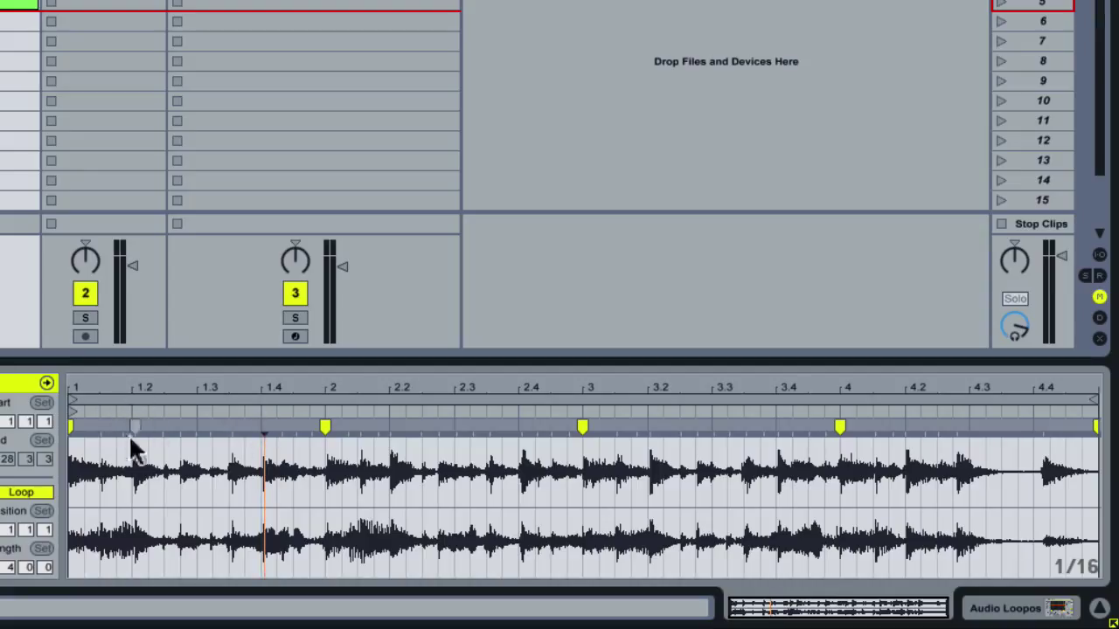
{"action": "left_click", "coordinate": [138, 390]}
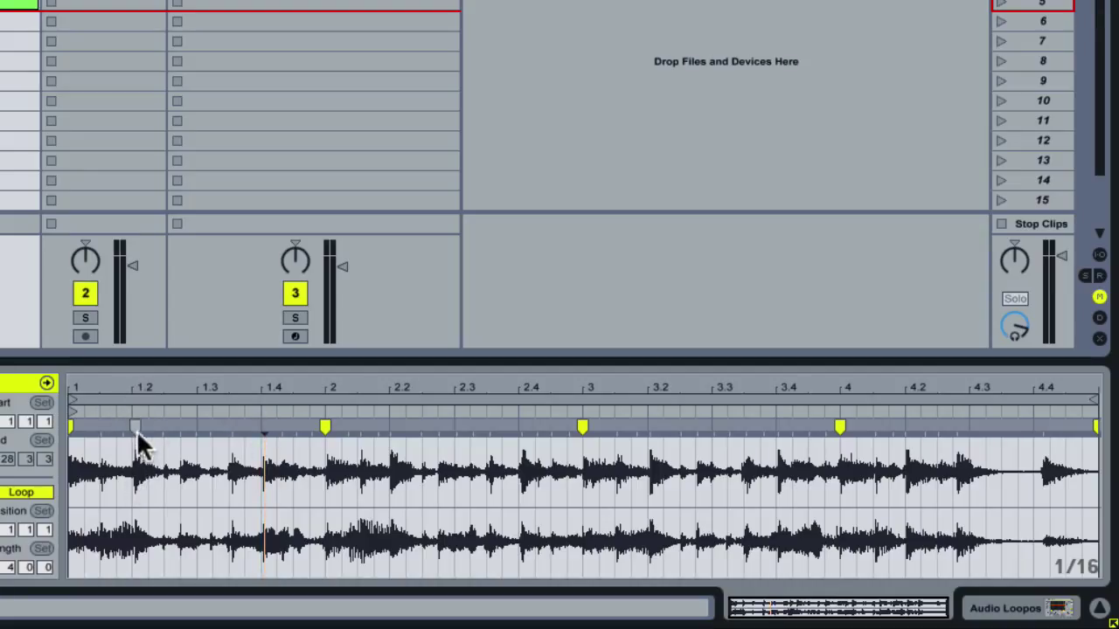
{"action": "left_click", "coordinate": [138, 422]}
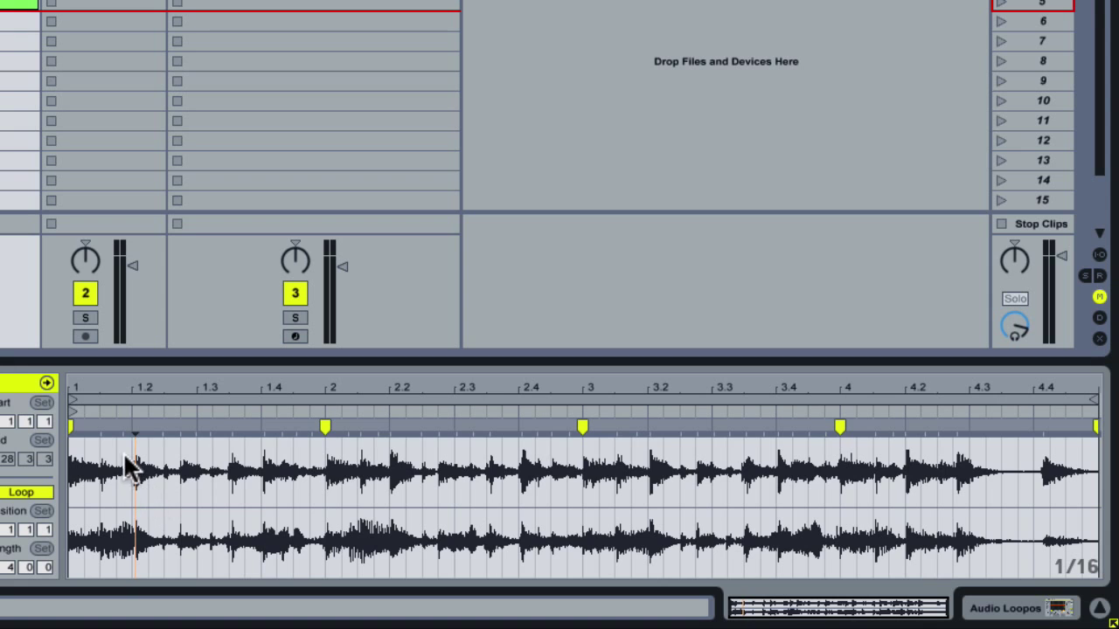
{"action": "left_click_drag", "start_coordinate": [137, 382], "coordinate": [137, 437]}
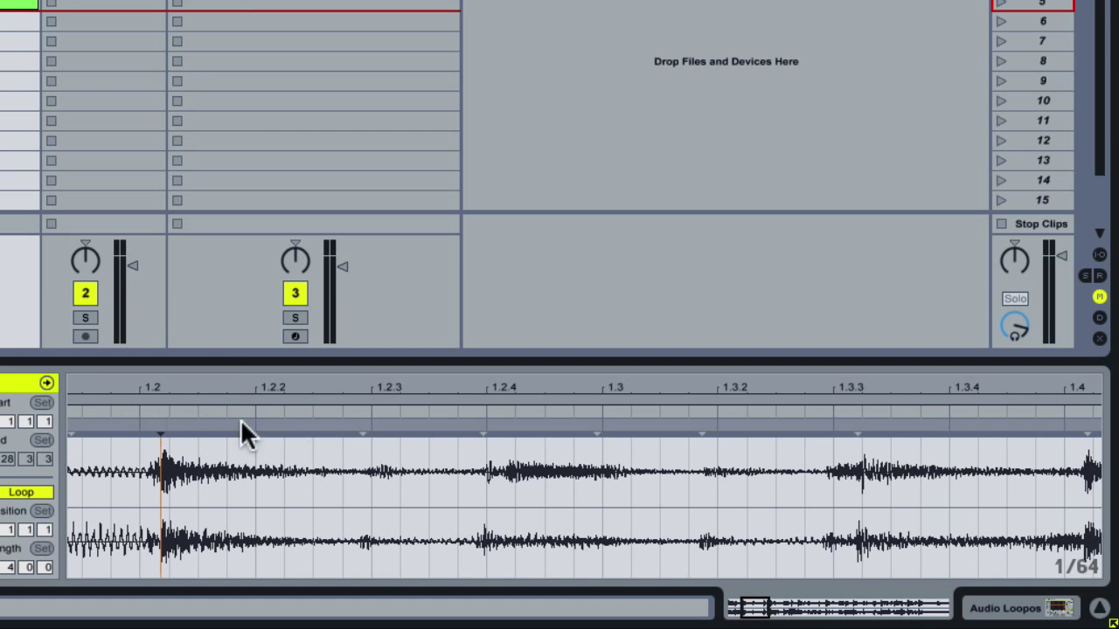
{"action": "mouse_move", "coordinate": [179, 387]}
{"action": "left_mouse_down"}
{"action": "mouse_move", "coordinate": [178, 358]}
{"action": "mouse_move", "coordinate": [139, 392]}
{"action": "left_mouse_up"}
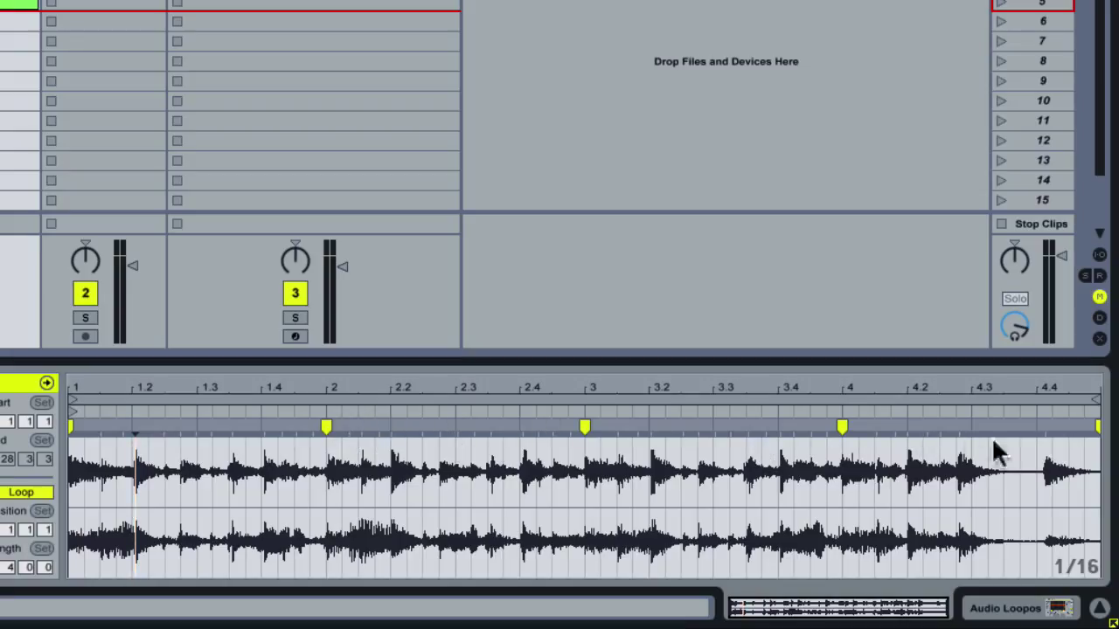
{"action": "left_click", "coordinate": [1045, 446]}
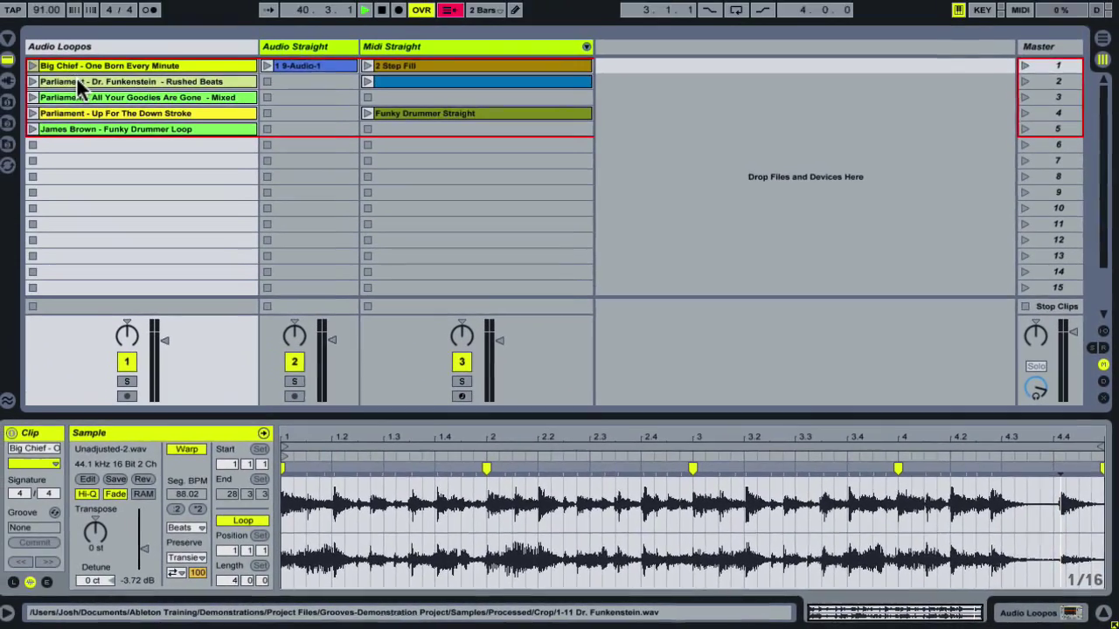
- Audition the Parliament - Dr. Funkenstein clip and compare its transients around beats 1.2 and 1.3 with the grid
{"action": "left_click", "coordinate": [77, 81]}
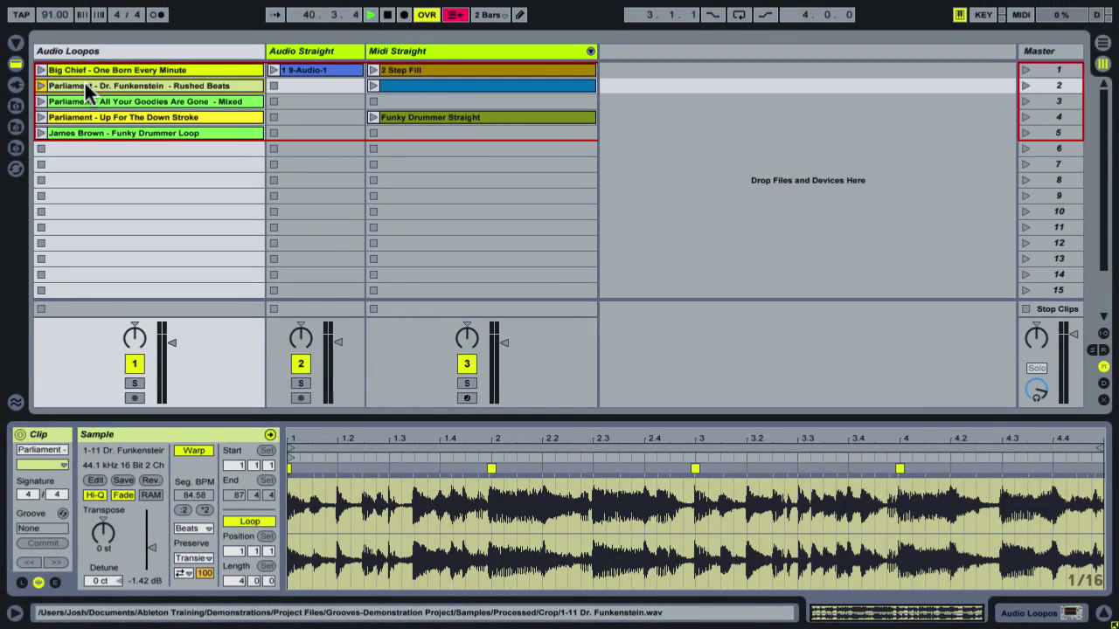
{"action": "left_click", "coordinate": [40, 83]}
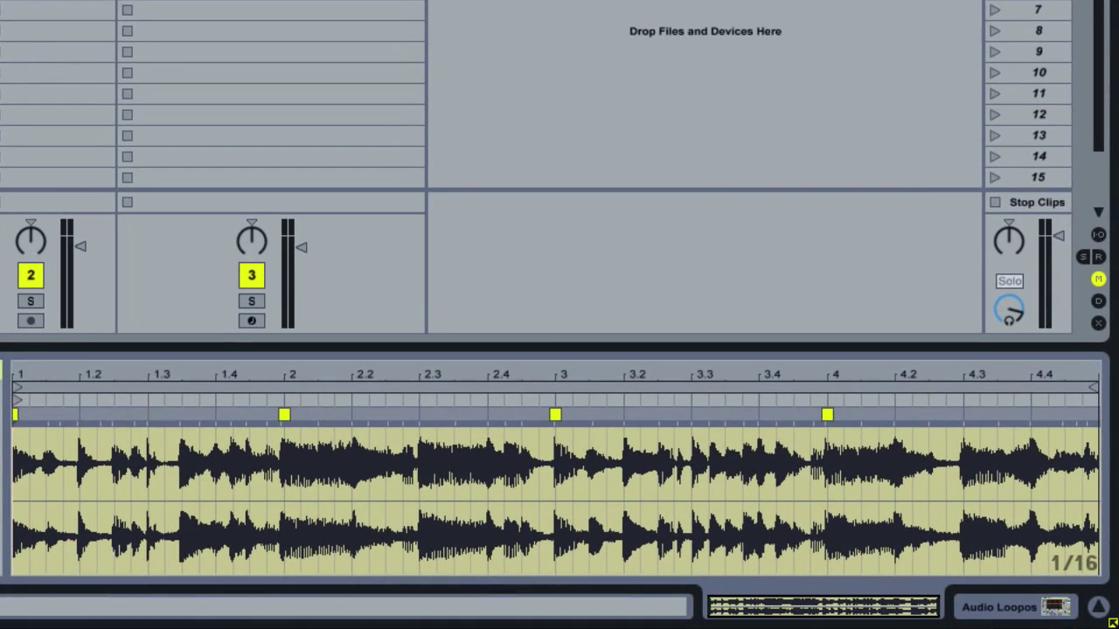
{"action": "key", "text": "space"}
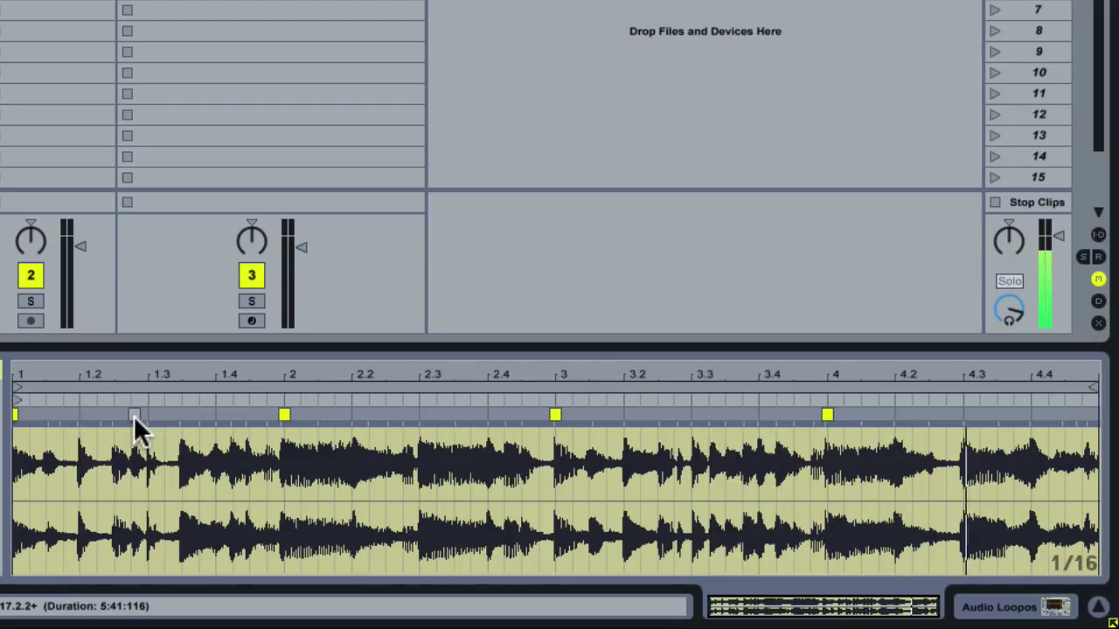
{"action": "key", "text": "space"}
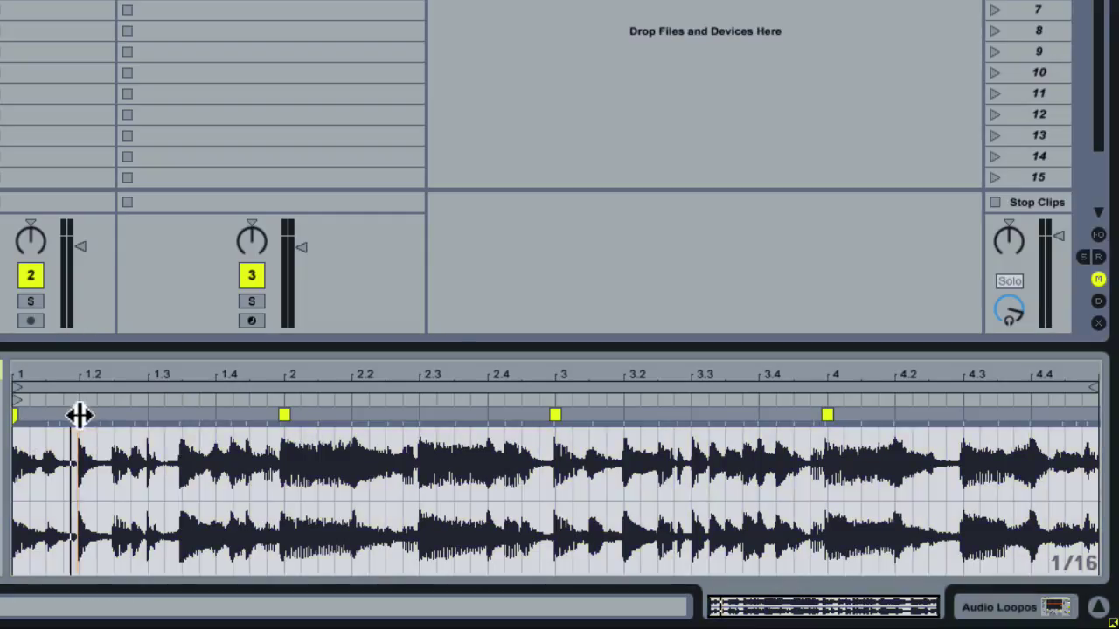
{"action": "left_click", "coordinate": [217, 416]}
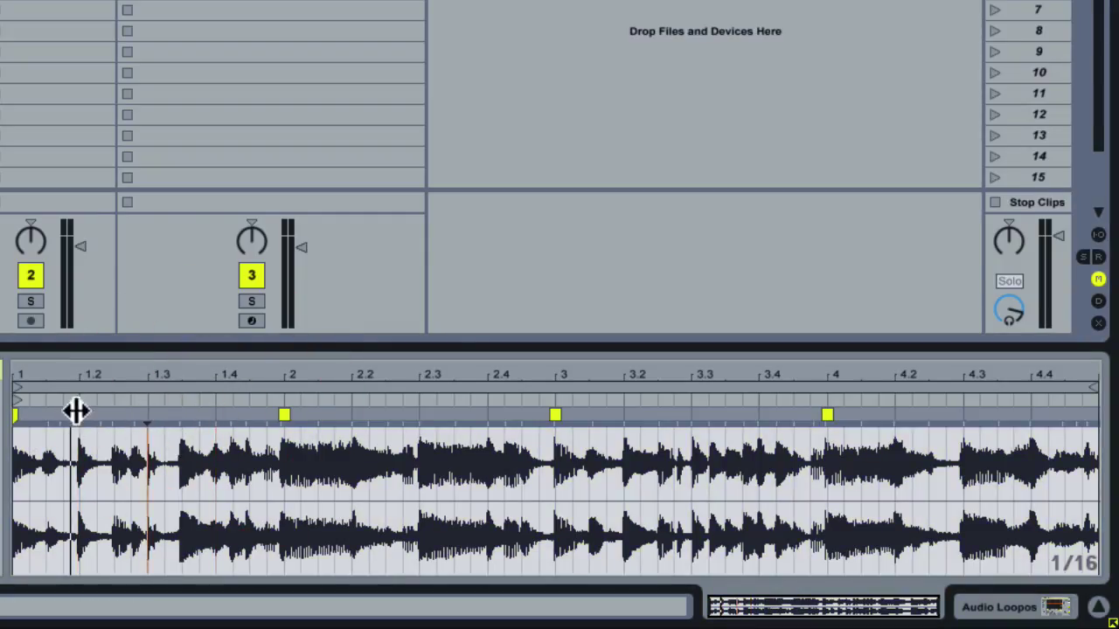
{"action": "left_click", "coordinate": [75, 407]}
{"action": "mouse_move", "coordinate": [137, 367]}
{"action": "left_mouse_down"}
{"action": "mouse_move", "coordinate": [114, 472]}
{"action": "mouse_move", "coordinate": [131, 420]}
{"action": "mouse_move", "coordinate": [179, 374]}
{"action": "mouse_move", "coordinate": [137, 374]}
{"action": "left_mouse_up"}
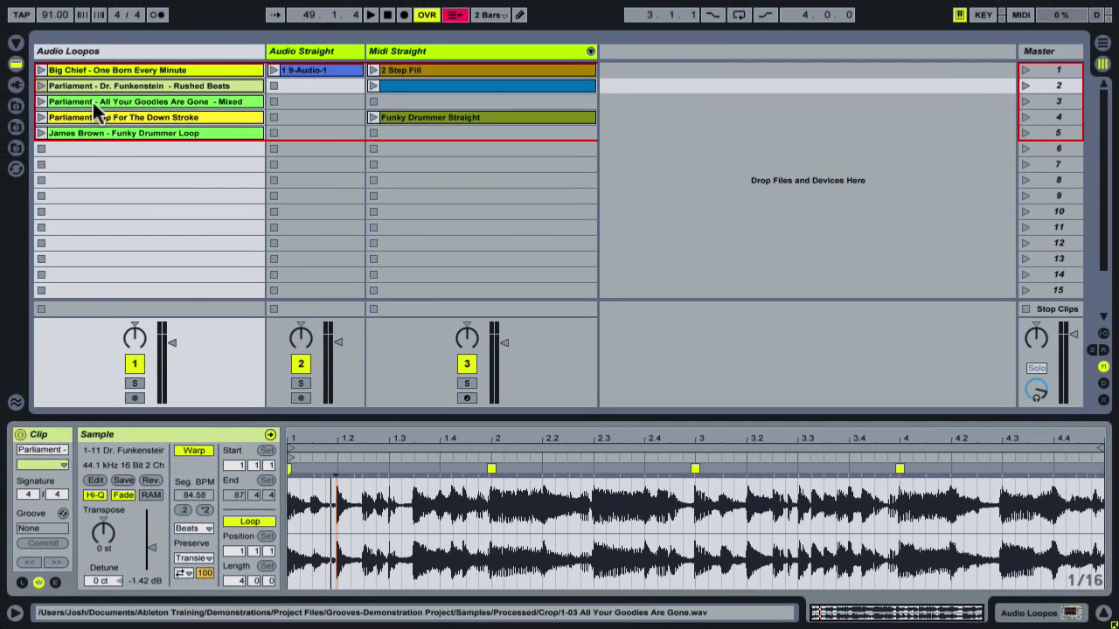
- Audition the Parliament - All Your Goodies Are Gone clip and inspect its transient timing near 1.4.3
{"action": "left_click", "coordinate": [93, 102]}
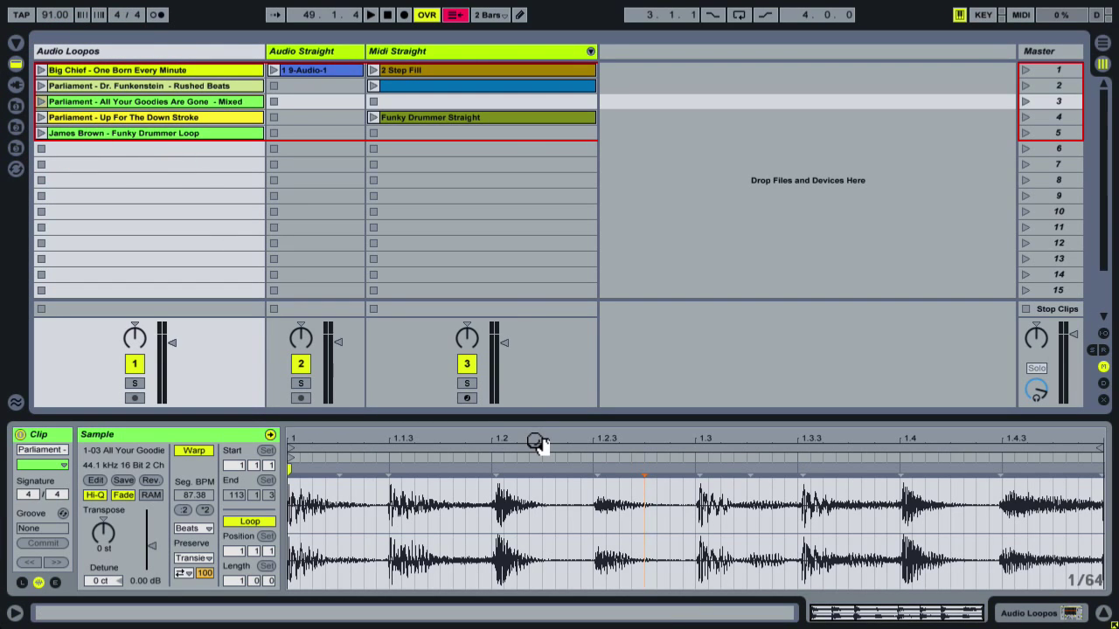
{"action": "left_click", "coordinate": [40, 101]}
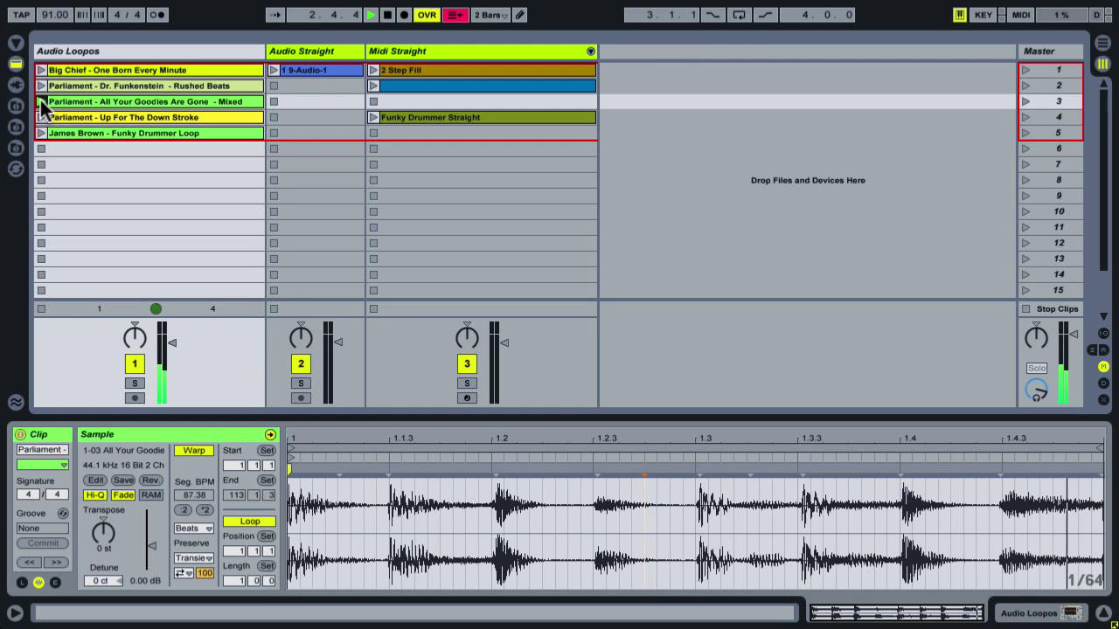
{"action": "left_click", "coordinate": [40, 148]}
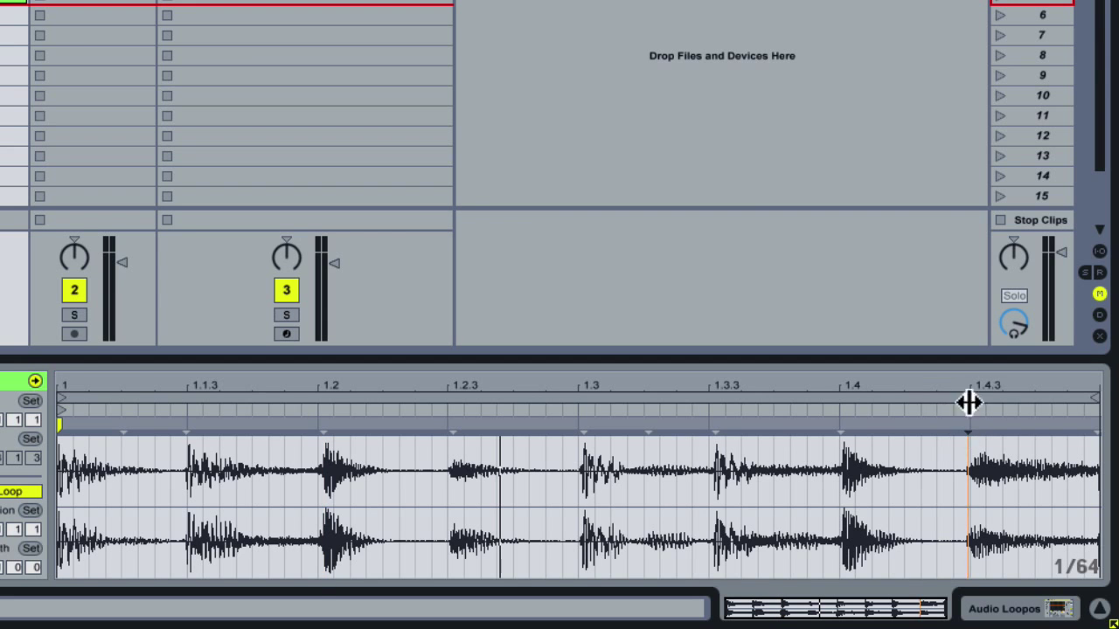
{"action": "mouse_move", "coordinate": [974, 381]}
{"action": "left_mouse_down"}
{"action": "mouse_move", "coordinate": [973, 450]}
{"action": "mouse_move", "coordinate": [972, 386]}
{"action": "left_mouse_up"}
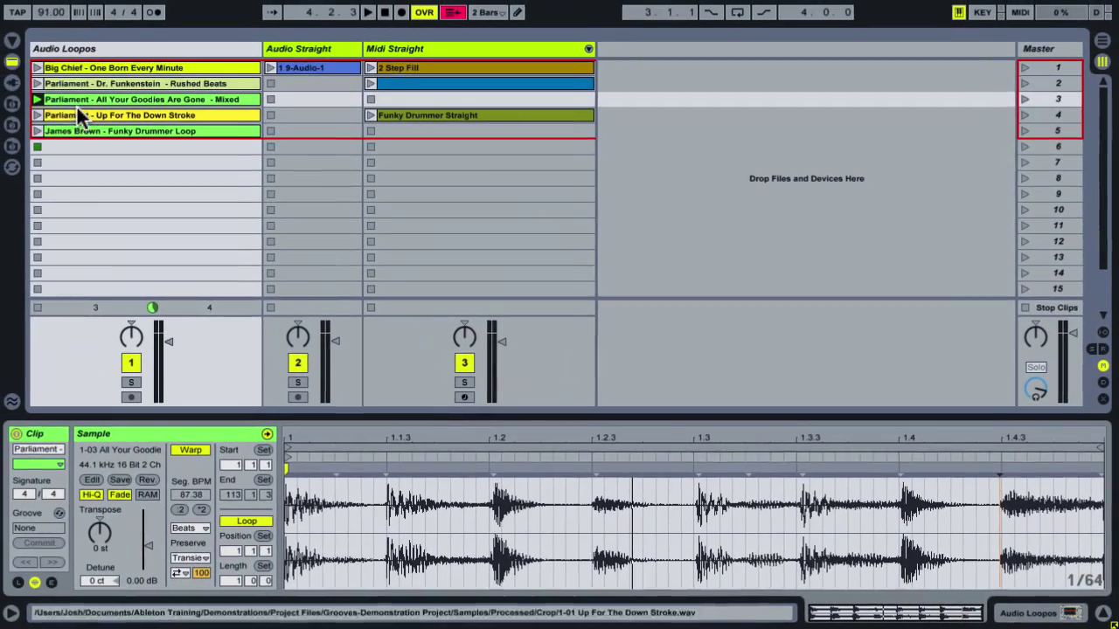
- Audition the Parliament - Up For The Down Stroke clip and inspect its transient timing through bar 2
{"action": "left_click", "coordinate": [75, 116]}
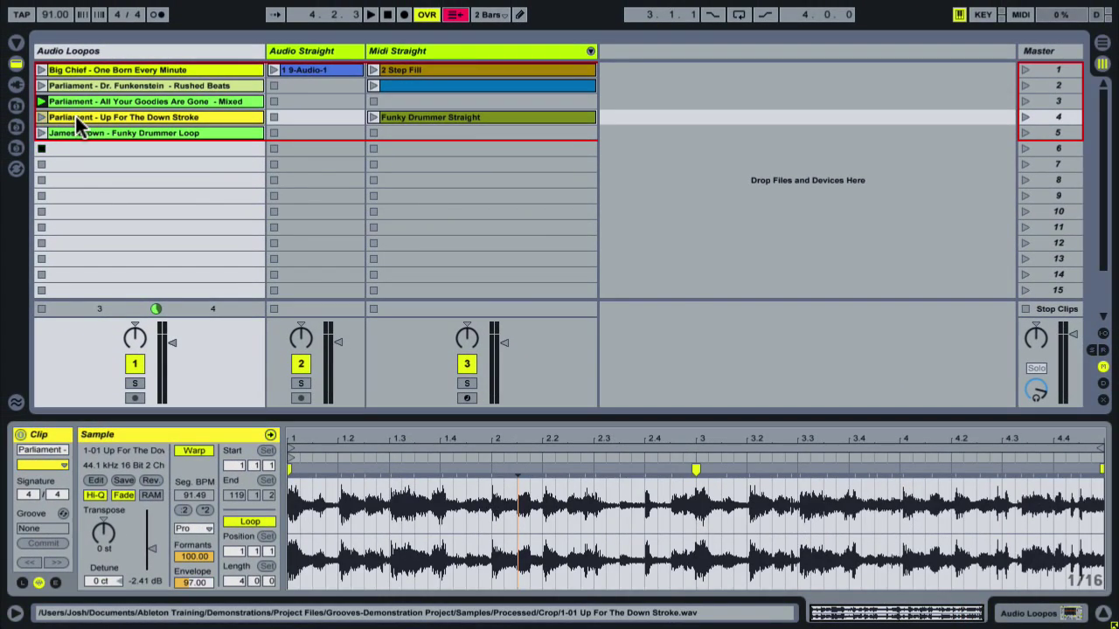
{"action": "left_click", "coordinate": [41, 117]}
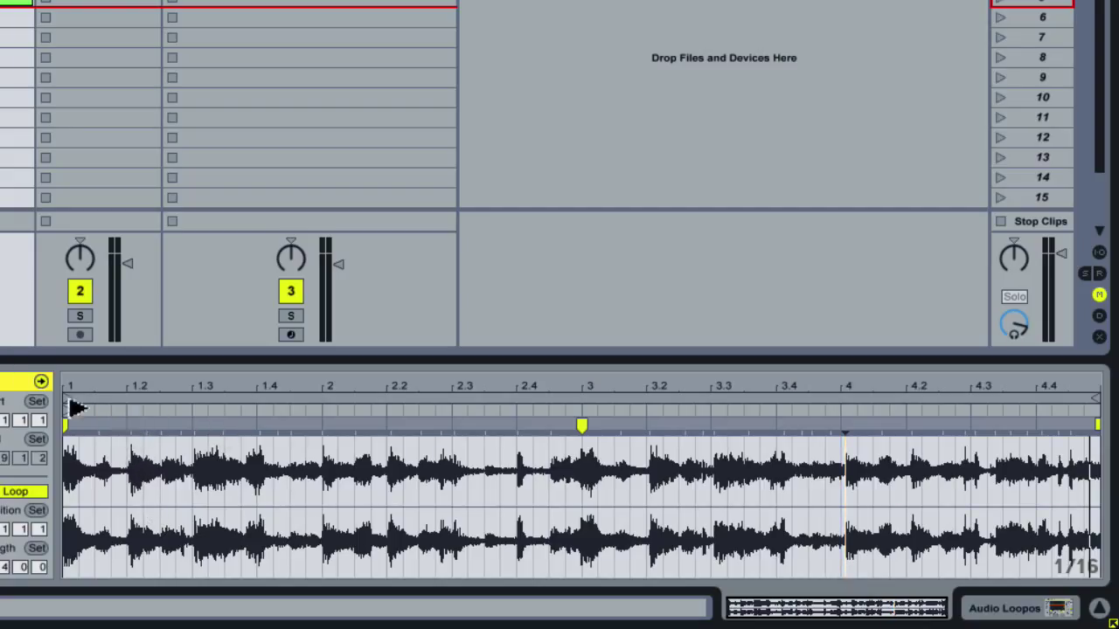
{"action": "left_click", "coordinate": [391, 425]}
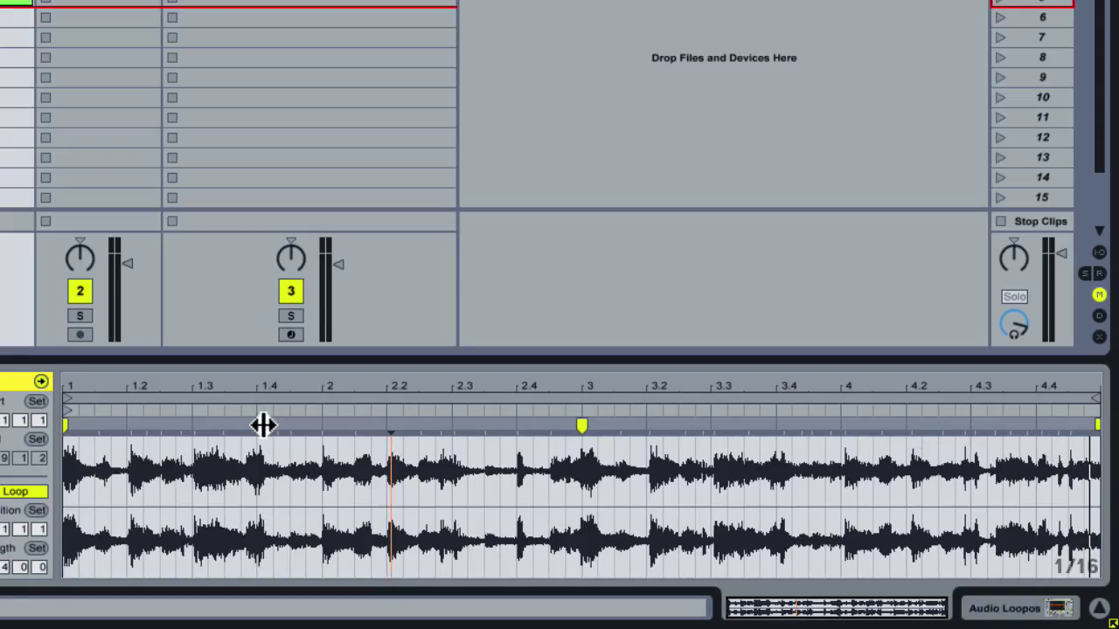
{"action": "left_click", "coordinate": [520, 426]}
{"action": "left_click", "coordinate": [468, 467]}
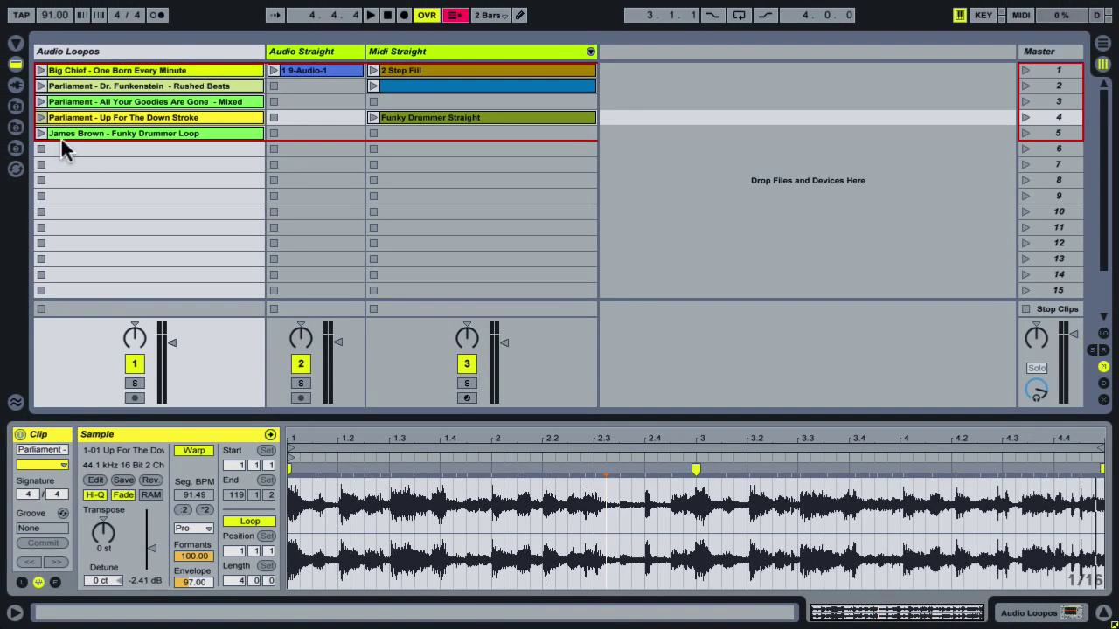
- Open the James Brown - Funky Drummer Loop clip and try shifting hits near beats 1.2 and 2 with warp markers
{"action": "left_click", "coordinate": [69, 134]}
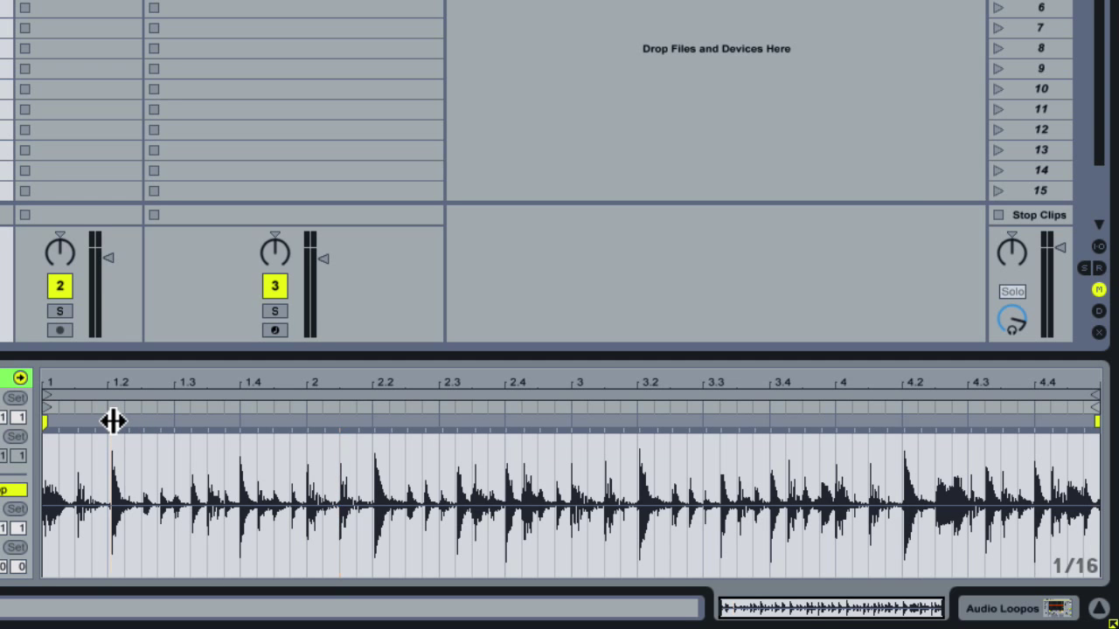
{"action": "mouse_move", "coordinate": [112, 421]}
{"action": "left_mouse_down"}
{"action": "mouse_move", "coordinate": [239, 421]}
{"action": "mouse_move", "coordinate": [87, 426]}
{"action": "mouse_move", "coordinate": [189, 428]}
{"action": "mouse_move", "coordinate": [106, 418]}
{"action": "left_mouse_up"}
{"action": "mouse_move", "coordinate": [256, 422]}
{"action": "left_mouse_down"}
{"action": "mouse_move", "coordinate": [323, 423]}
{"action": "mouse_move", "coordinate": [152, 424]}
{"action": "mouse_move", "coordinate": [292, 425]}
{"action": "left_mouse_up"}
- Delete the added warp markers between beats 1.2 and 2.2 of the Funky Drummer loop
{"action": "double_click", "coordinate": [108, 423]}
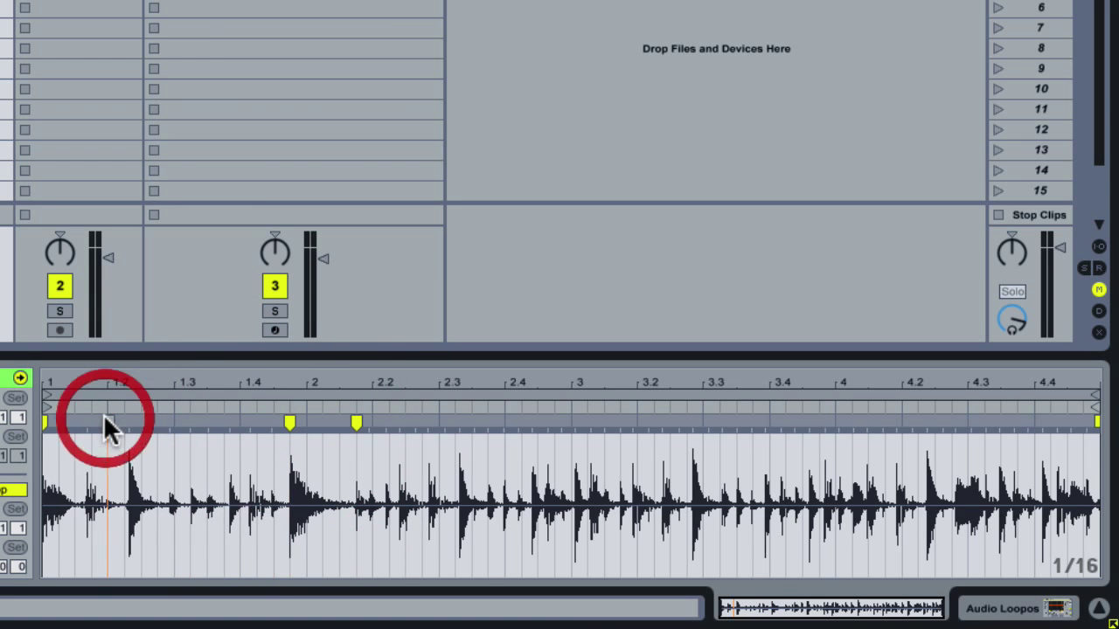
{"action": "double_click", "coordinate": [290, 423]}
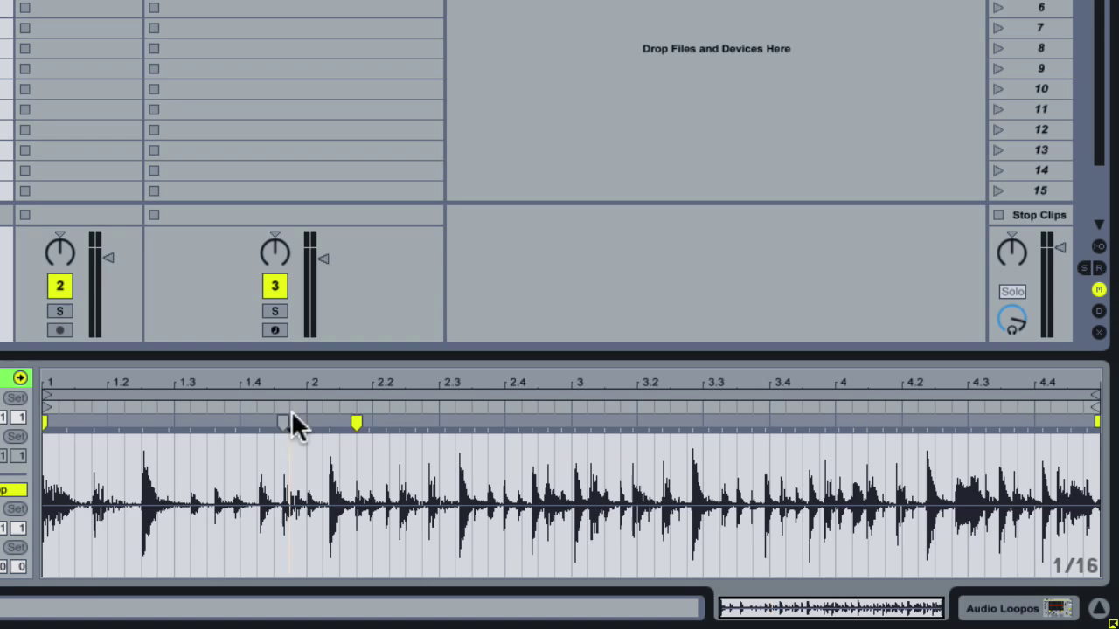
{"action": "double_click", "coordinate": [356, 423]}
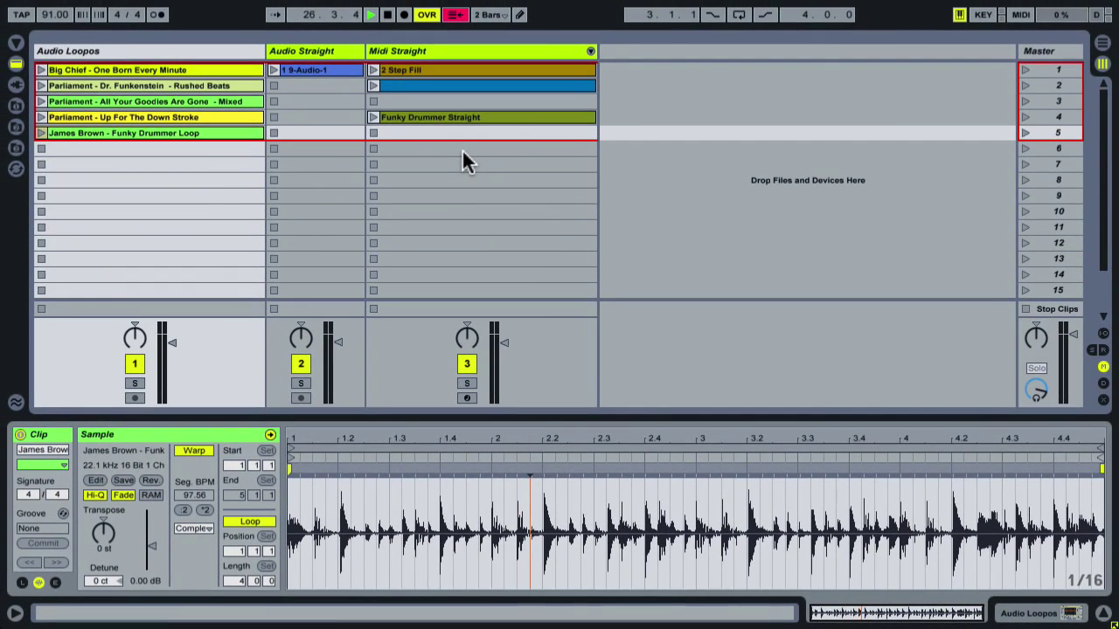
- Play the 2 Step Fill MIDI clip again for comparison and stop it
{"action": "left_click", "coordinate": [40, 142]}
{"action": "left_click", "coordinate": [374, 71]}
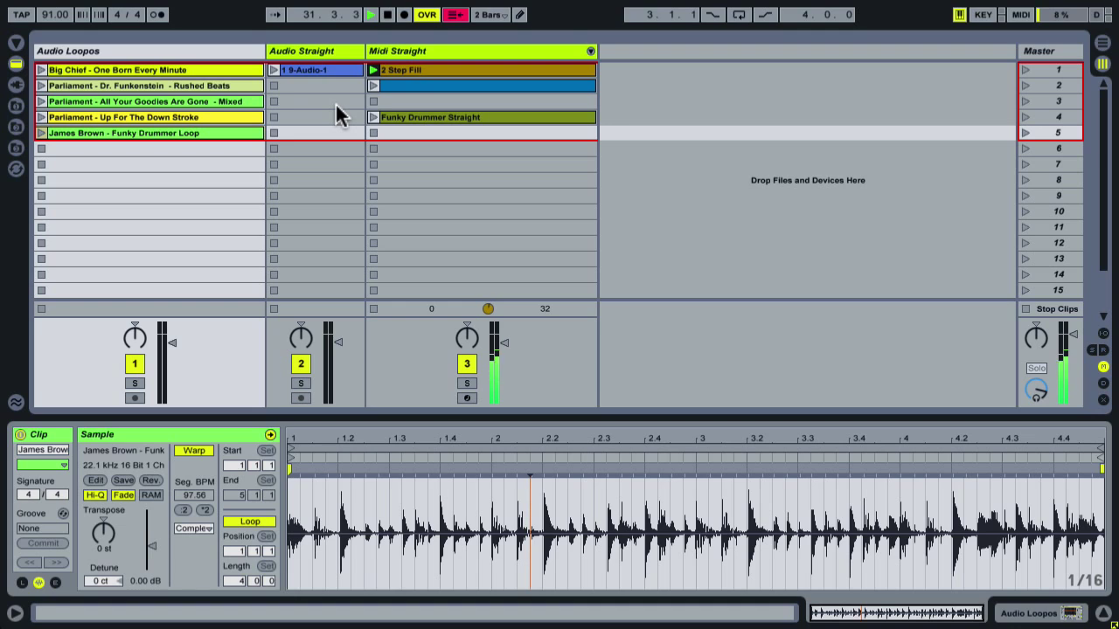
{"action": "left_click", "coordinate": [374, 102]}
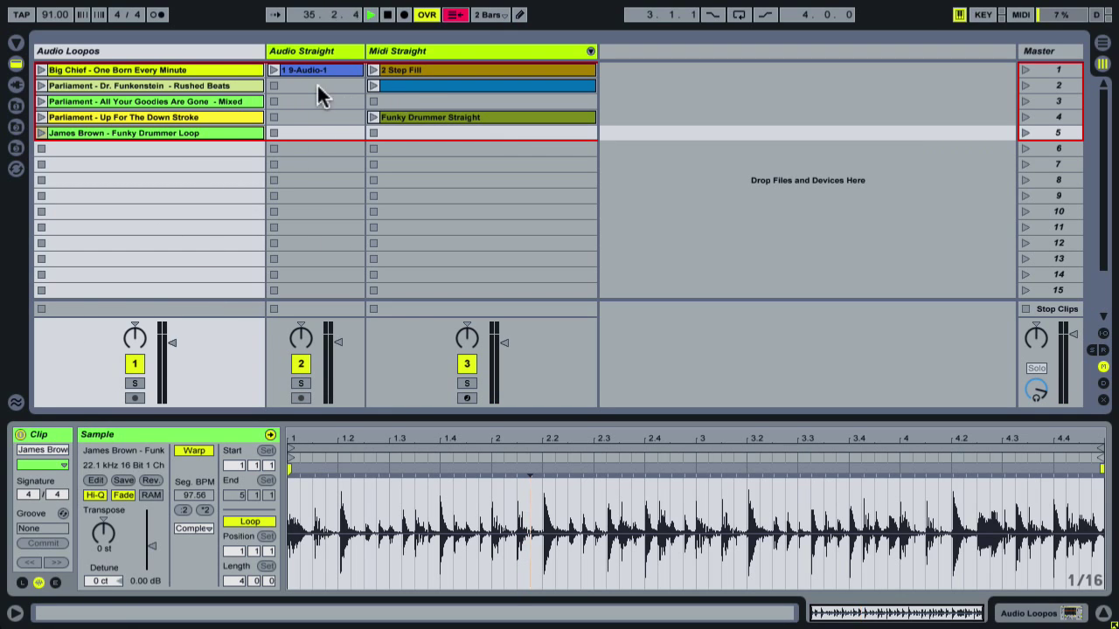
- Open the 1 9-Audio-1 clip on the Audio Straight track, play it, and stop it
{"action": "left_click", "coordinate": [285, 69]}
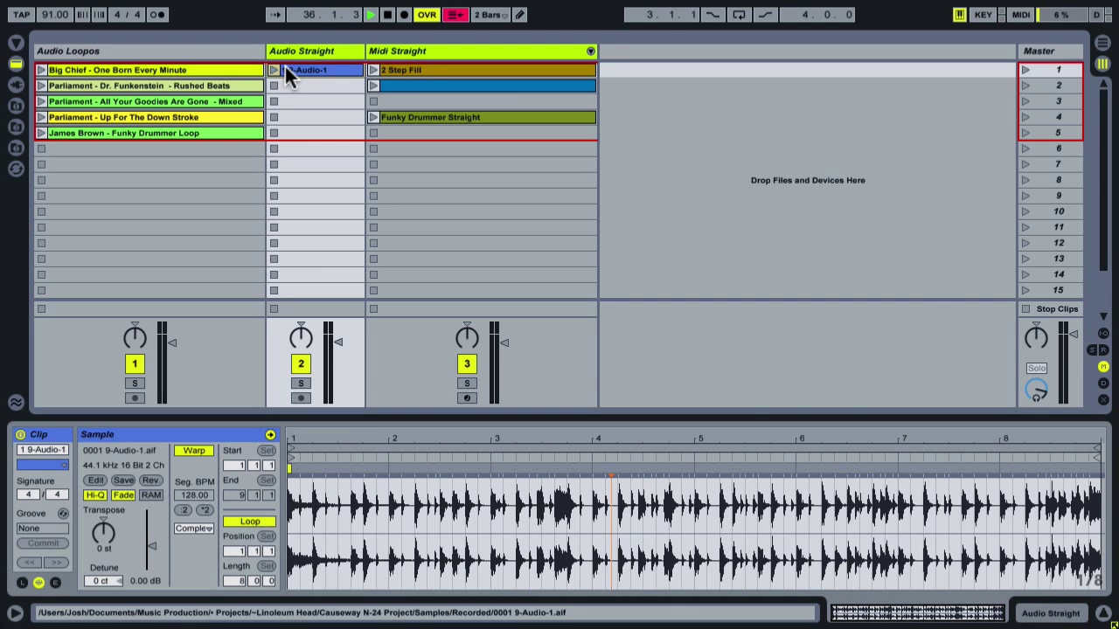
{"action": "left_click", "coordinate": [271, 70]}
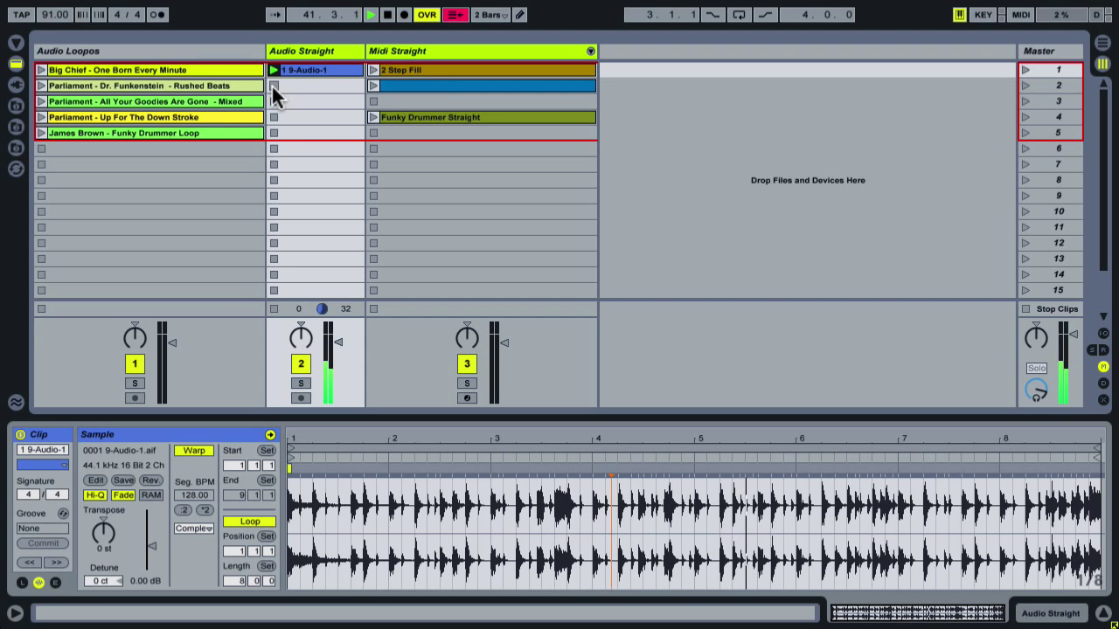
{"action": "left_click", "coordinate": [274, 85]}
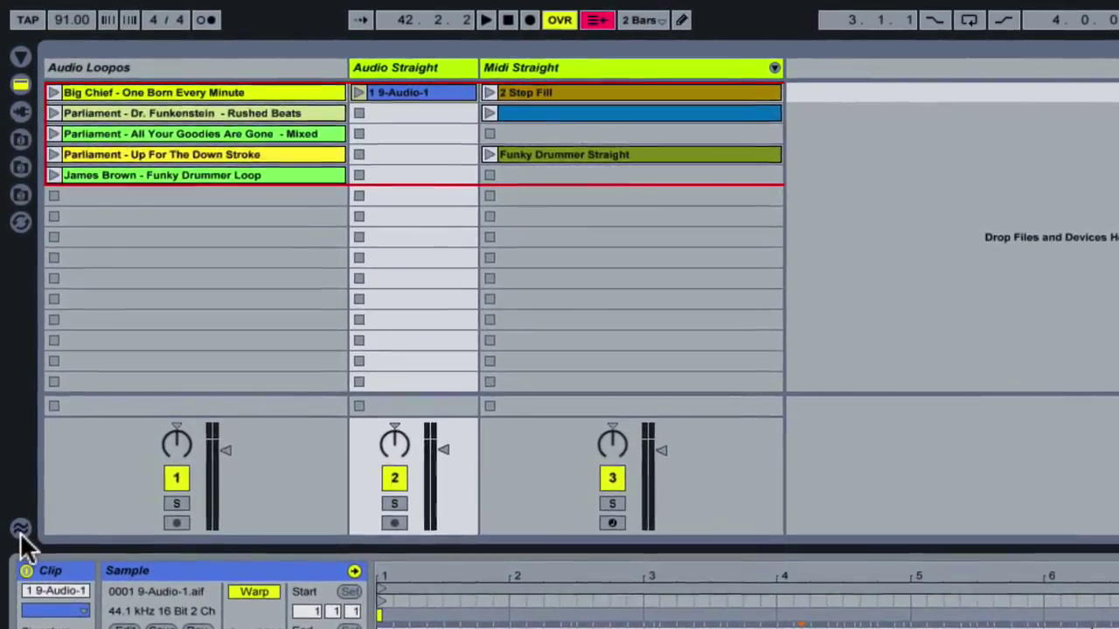
- Show the groove pool, resize it, and browse the groove library from it
{"action": "left_click", "coordinate": [20, 507]}
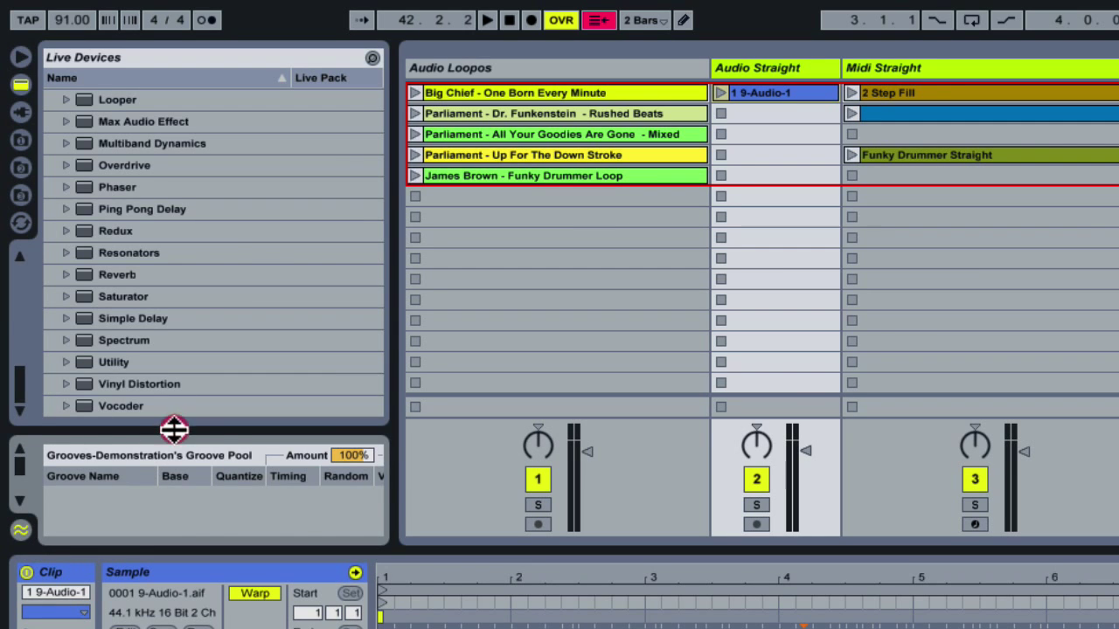
{"action": "left_click_drag", "start_coordinate": [172, 431], "coordinate": [170, 376]}
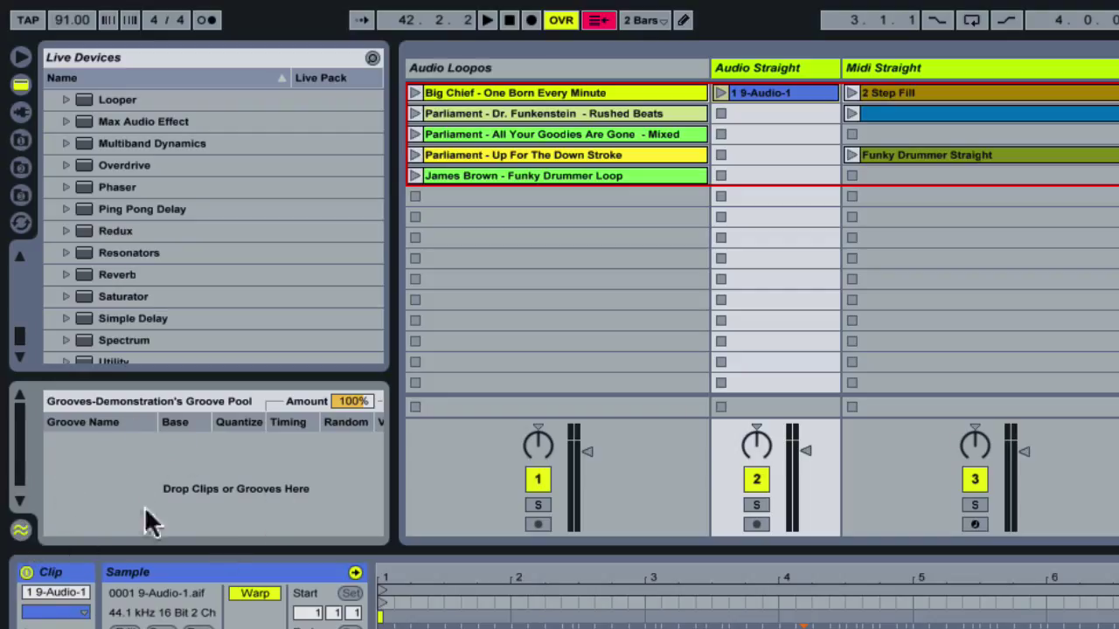
{"action": "right_click", "coordinate": [219, 467]}
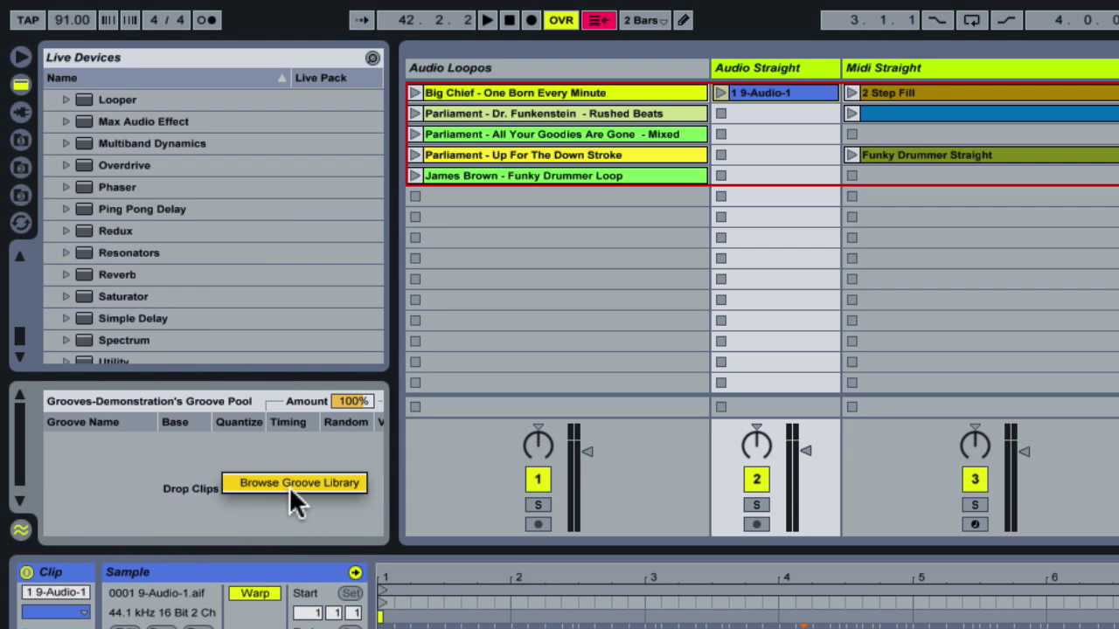
{"action": "left_click", "coordinate": [327, 494]}
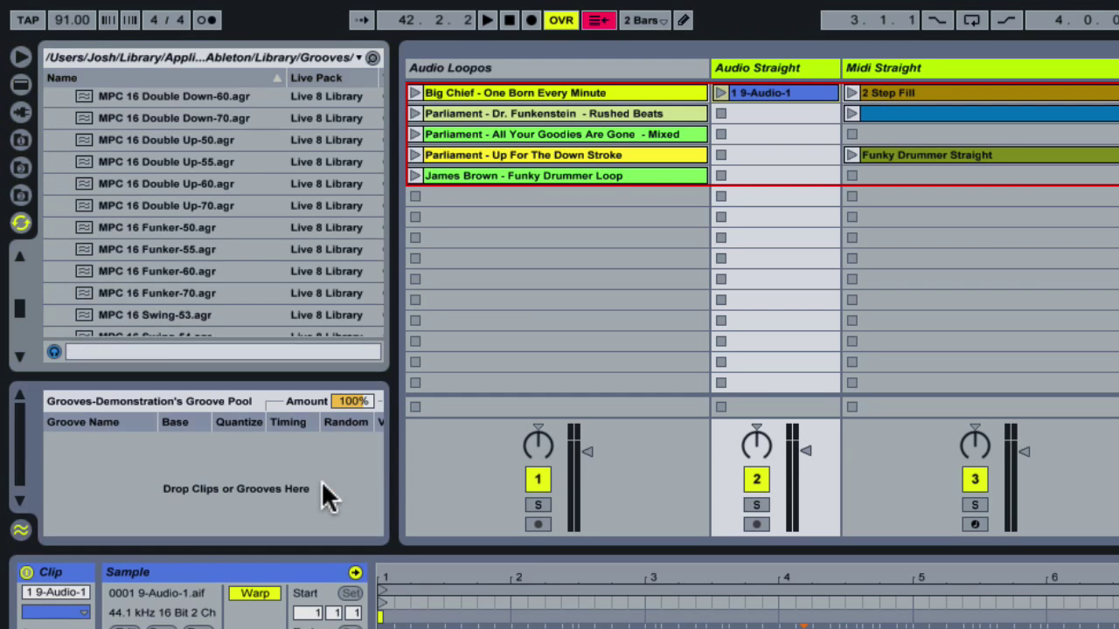
{"action": "left_click_drag", "start_coordinate": [135, 372], "coordinate": [135, 411]}
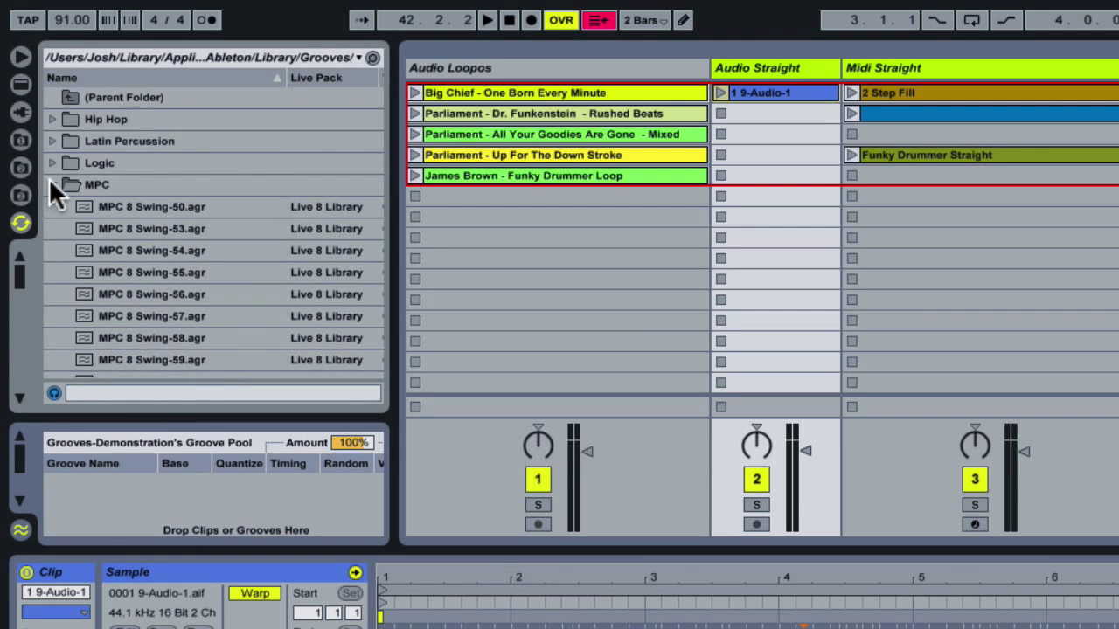
- Examine the MPC folder's 8 Swing, 16 Double Down, 16 Double Up, 16 Funker and 16 Swing grooves
{"action": "left_click", "coordinate": [50, 179]}
{"action": "left_click", "coordinate": [51, 184]}
{"action": "scroll", "coordinate": [212, 207], "scroll_direction": "down", "scroll_amount": 5}
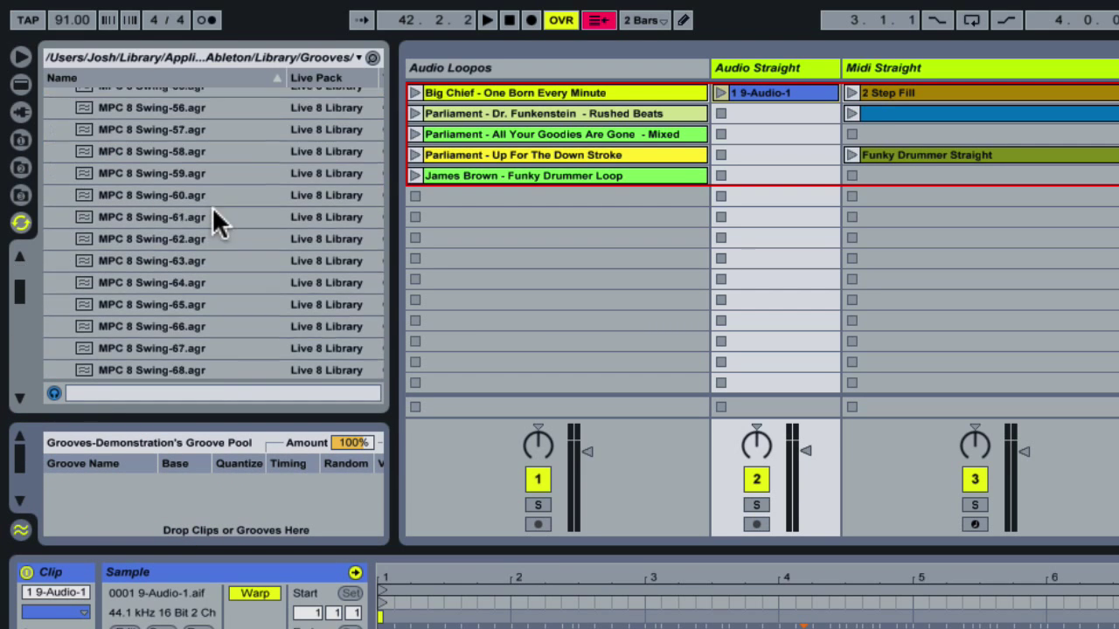
{"action": "scroll", "coordinate": [214, 185], "scroll_direction": "down", "scroll_amount": 15}
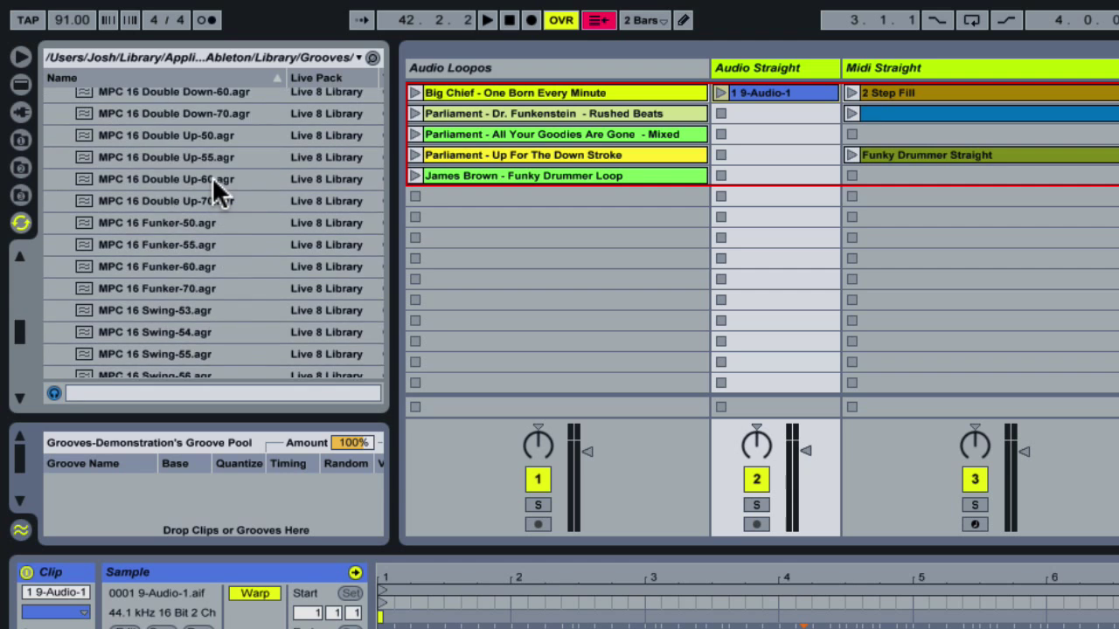
{"action": "scroll", "coordinate": [214, 188], "scroll_direction": "up", "scroll_amount": 20}
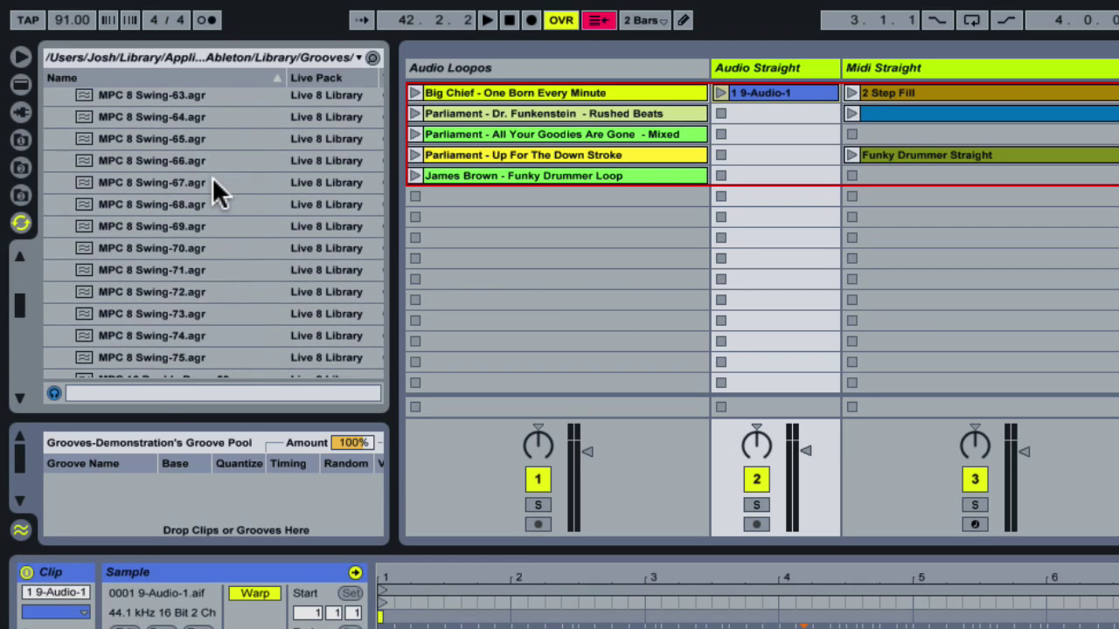
{"action": "scroll", "coordinate": [214, 192], "scroll_direction": "down", "scroll_amount": 20}
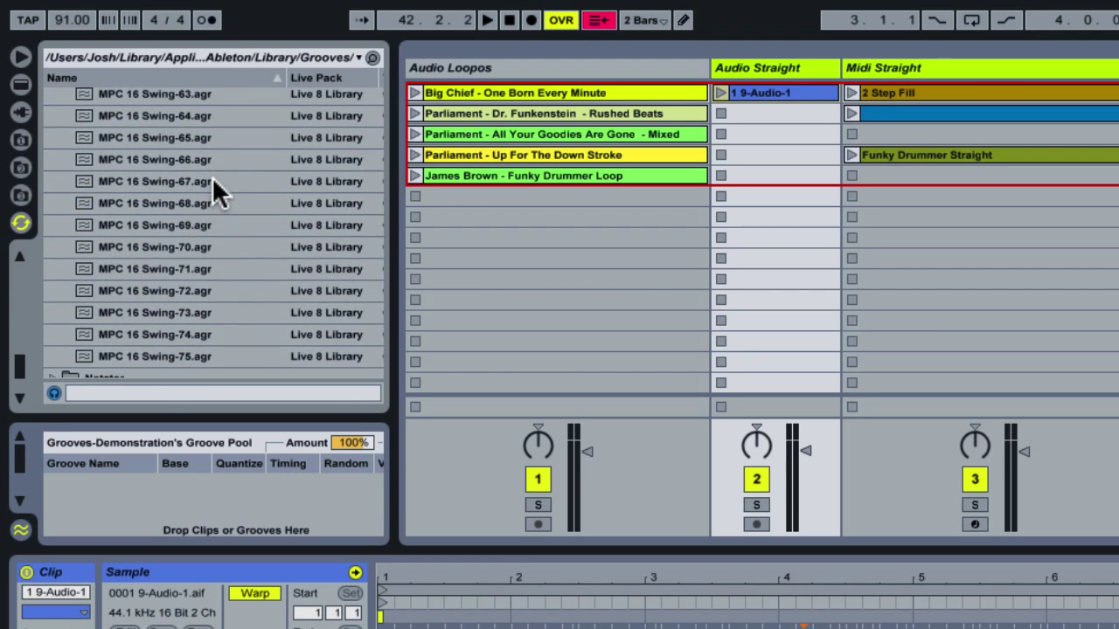
{"action": "scroll", "coordinate": [214, 193], "scroll_direction": "up", "scroll_amount": 5}
{"action": "scroll", "coordinate": [213, 183], "scroll_direction": "down", "scroll_amount": 5}
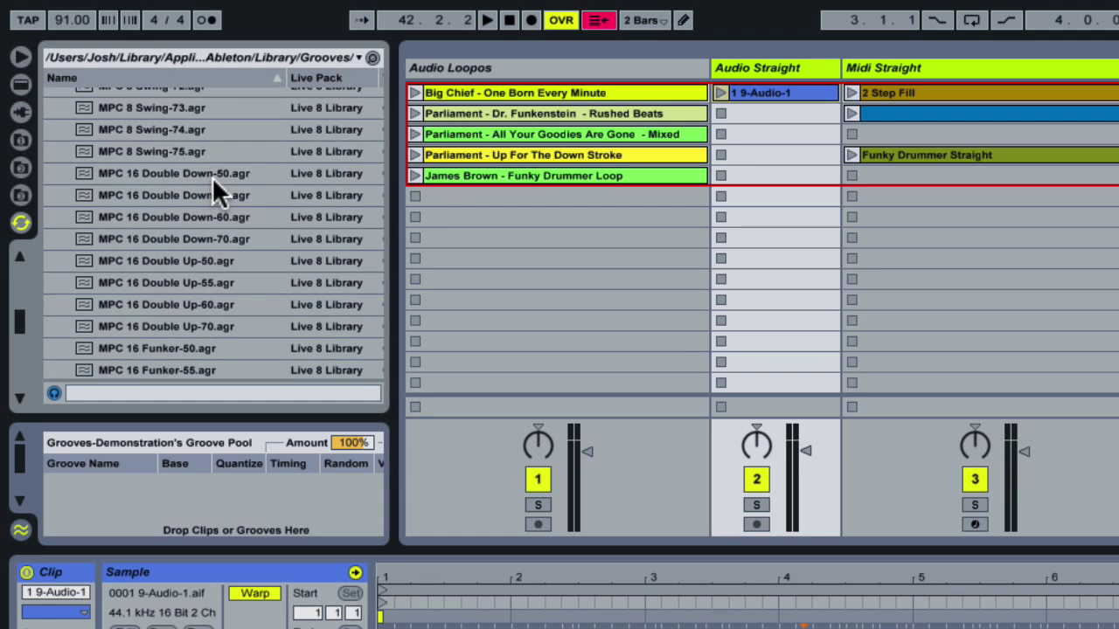
{"action": "scroll", "coordinate": [213, 183], "scroll_direction": "up", "scroll_amount": 15}
{"action": "scroll", "coordinate": [212, 176], "scroll_direction": "up", "scroll_amount": 5}
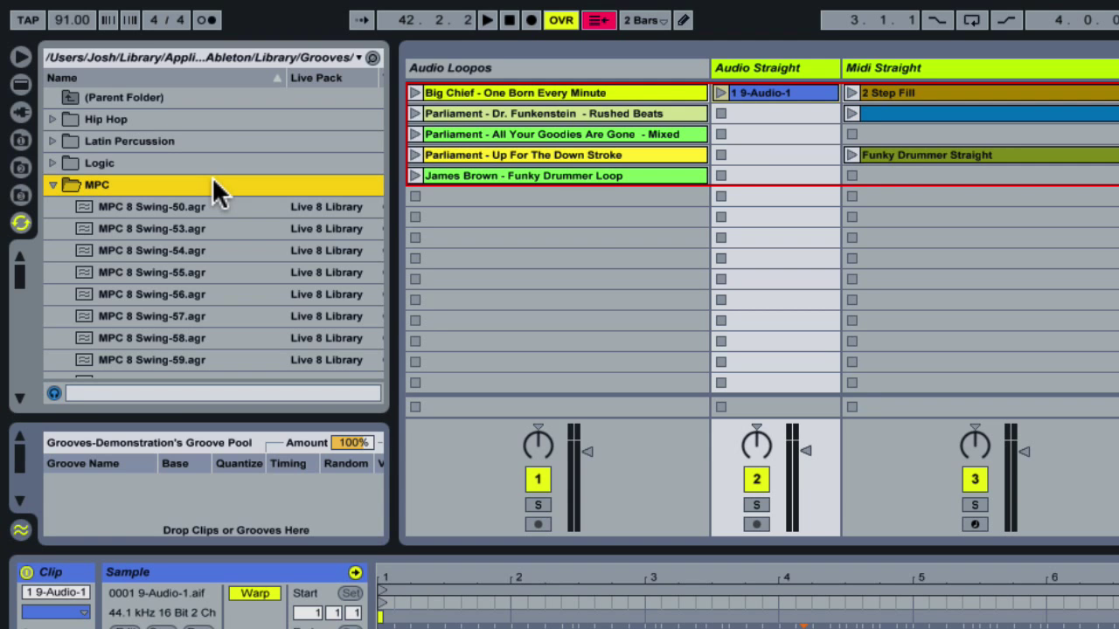
{"action": "scroll", "coordinate": [213, 183], "scroll_direction": "down", "scroll_amount": 10}
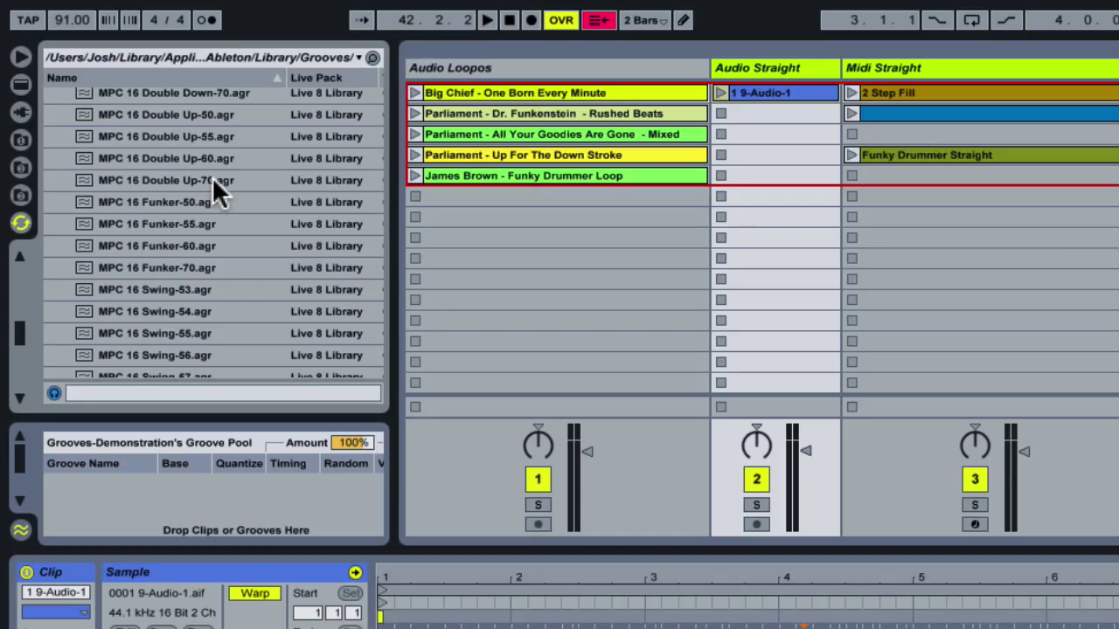
{"action": "scroll", "coordinate": [213, 179], "scroll_direction": "up", "scroll_amount": 8}
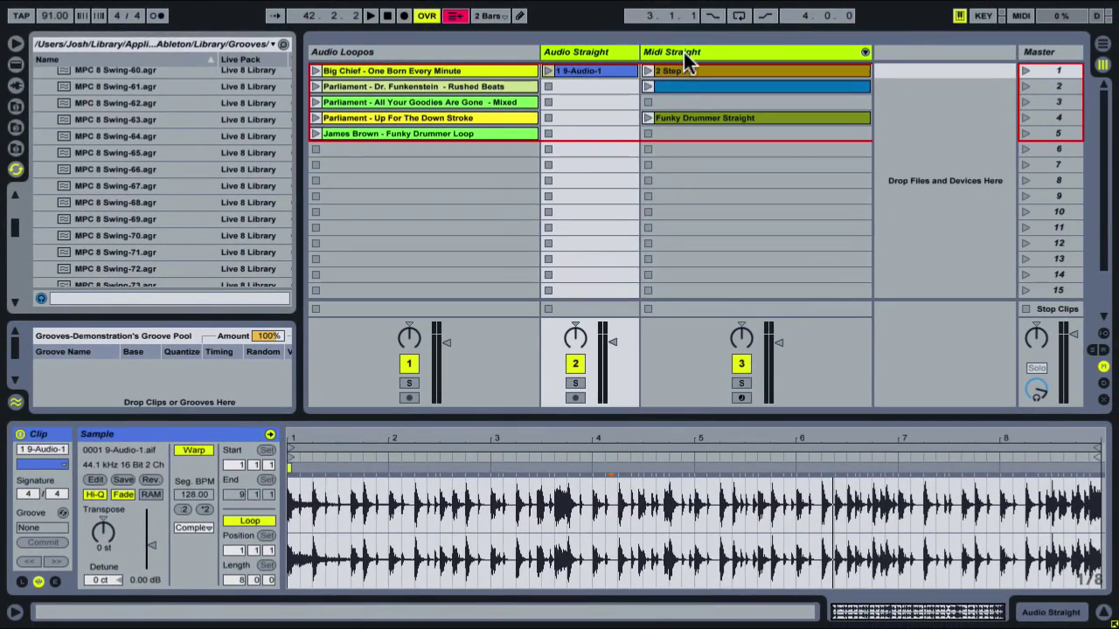
- Play the 2 Step Fill MIDI clip and apply the MPC 16 Swing-60 groove to it
{"action": "left_click", "coordinate": [689, 53]}
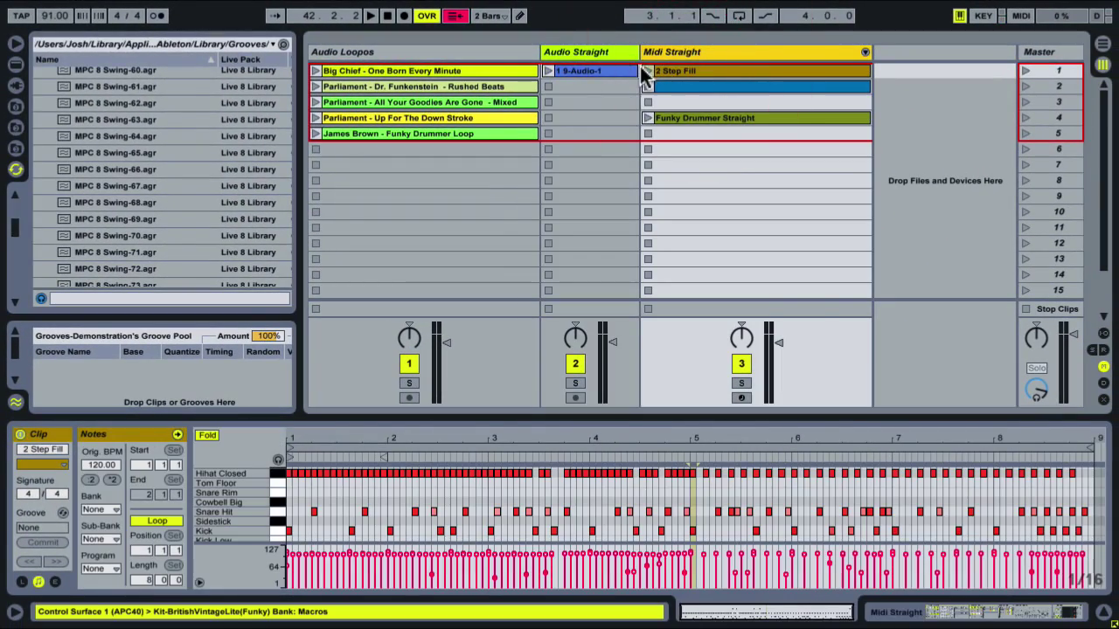
{"action": "left_click", "coordinate": [652, 72]}
{"action": "scroll", "coordinate": [158, 197], "scroll_direction": "down", "scroll_amount": 8}
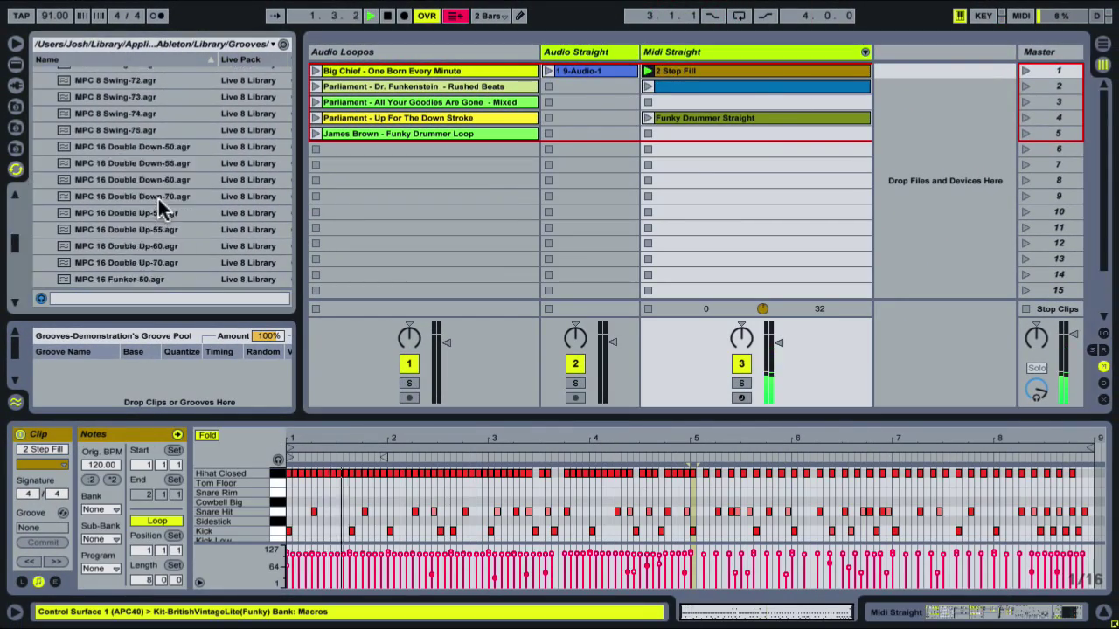
{"action": "scroll", "coordinate": [157, 196], "scroll_direction": "down", "scroll_amount": 1}
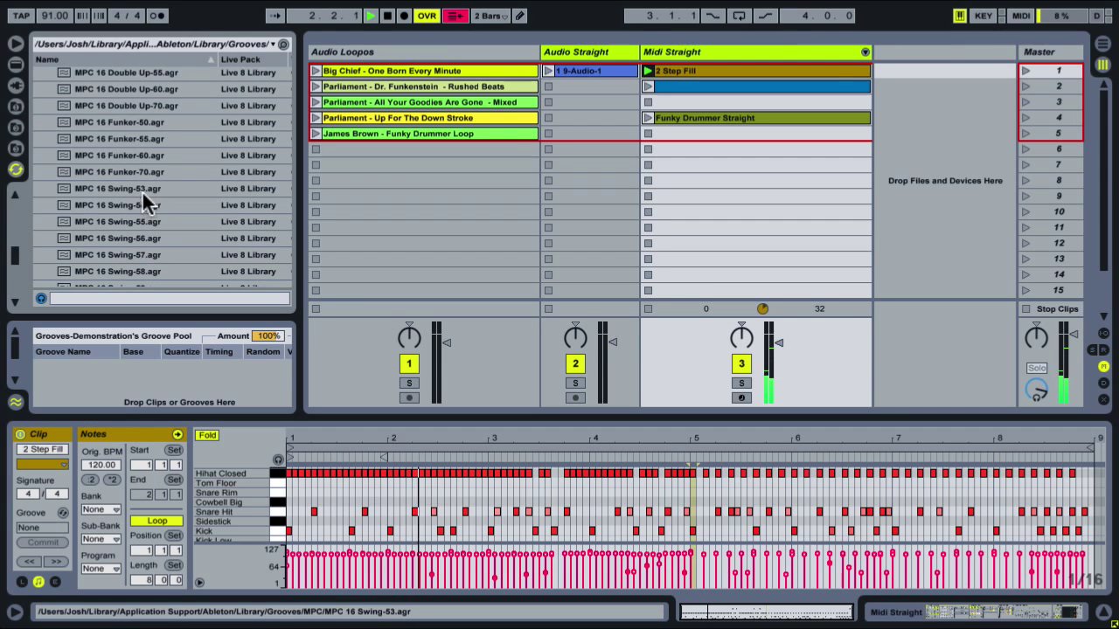
{"action": "scroll", "coordinate": [149, 226], "scroll_direction": "down", "scroll_amount": 1}
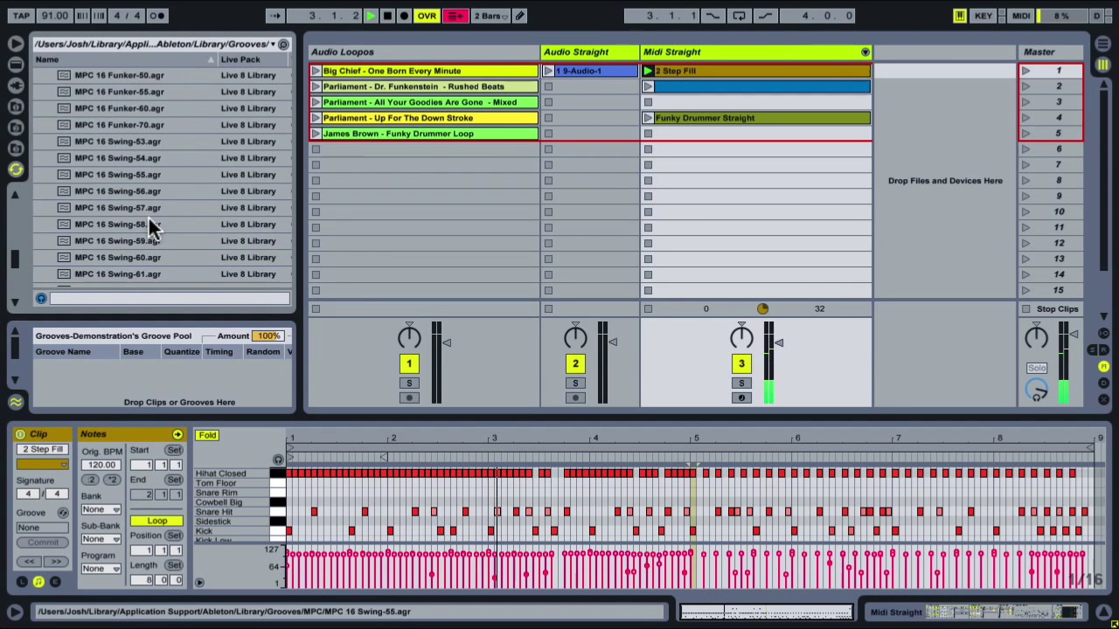
{"action": "left_click_drag", "start_coordinate": [111, 258], "coordinate": [708, 71]}
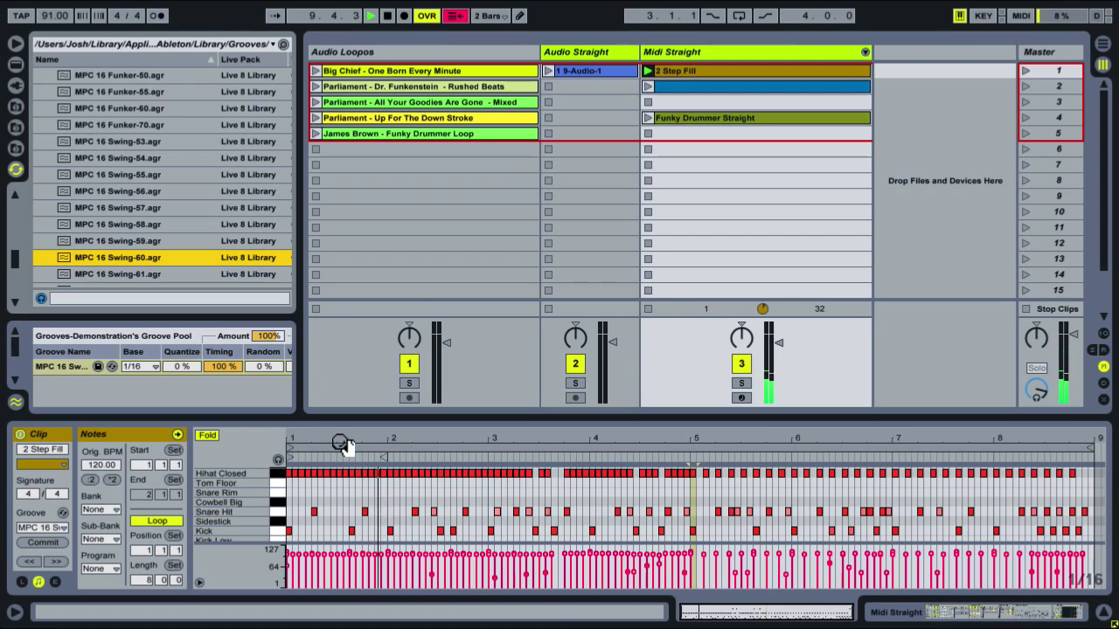
- Replace the groove on the 2 Step Fill clip with MPC 8 Swing-63 and play the clip
{"action": "left_click", "coordinate": [50, 367]}
{"action": "key", "text": "Delete"}
{"action": "scroll", "coordinate": [133, 198], "scroll_direction": "down", "scroll_amount": 12}
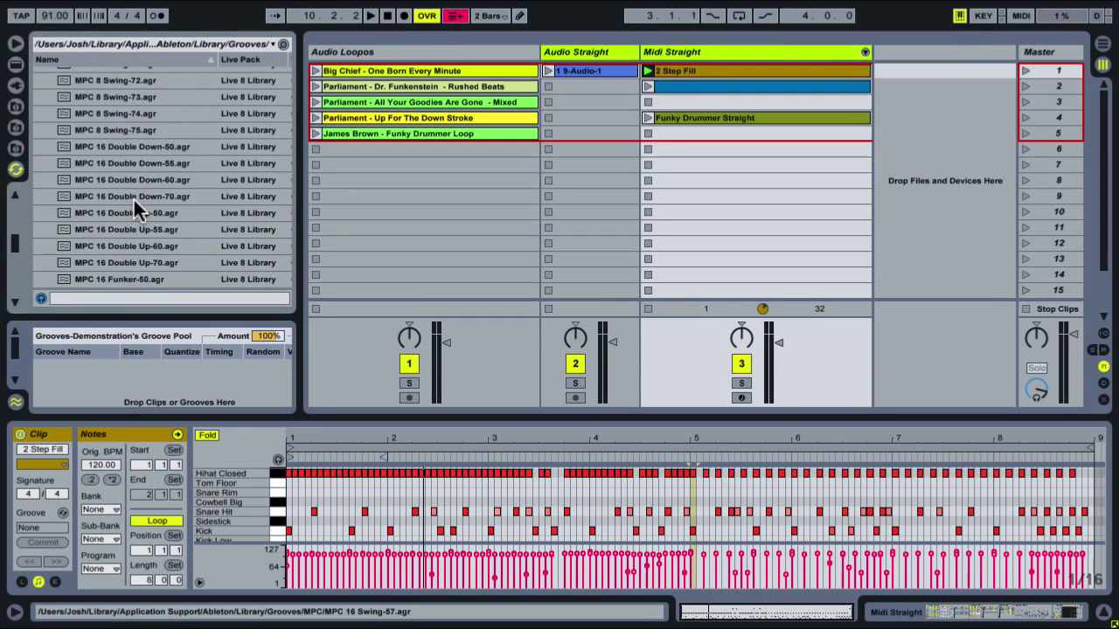
{"action": "scroll", "coordinate": [133, 200], "scroll_direction": "down", "scroll_amount": 1}
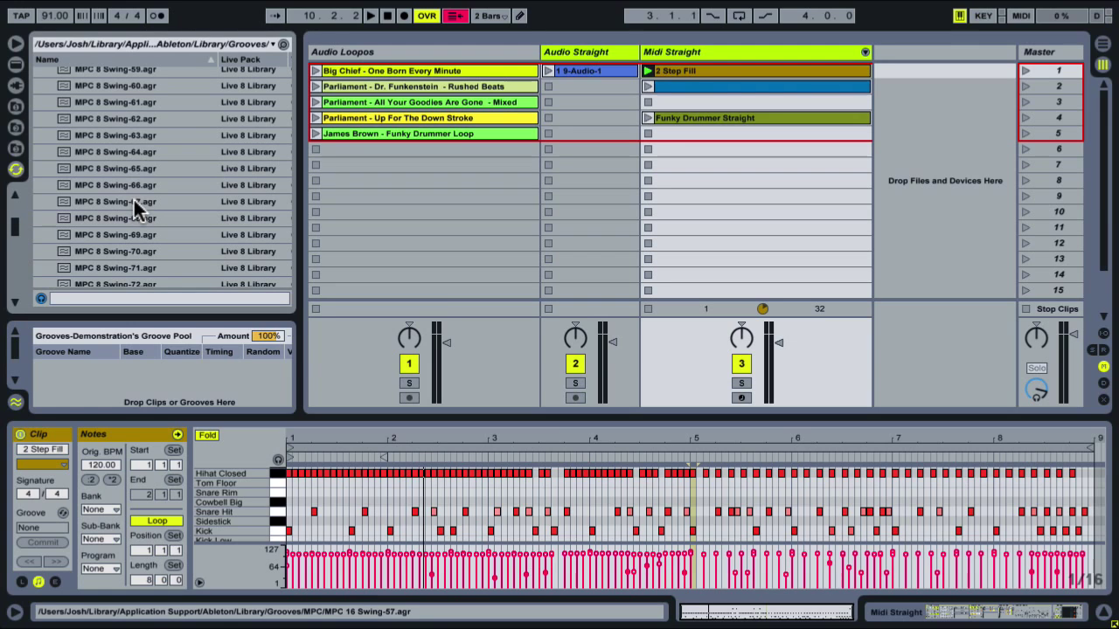
{"action": "left_click_drag", "start_coordinate": [131, 136], "coordinate": [738, 77]}
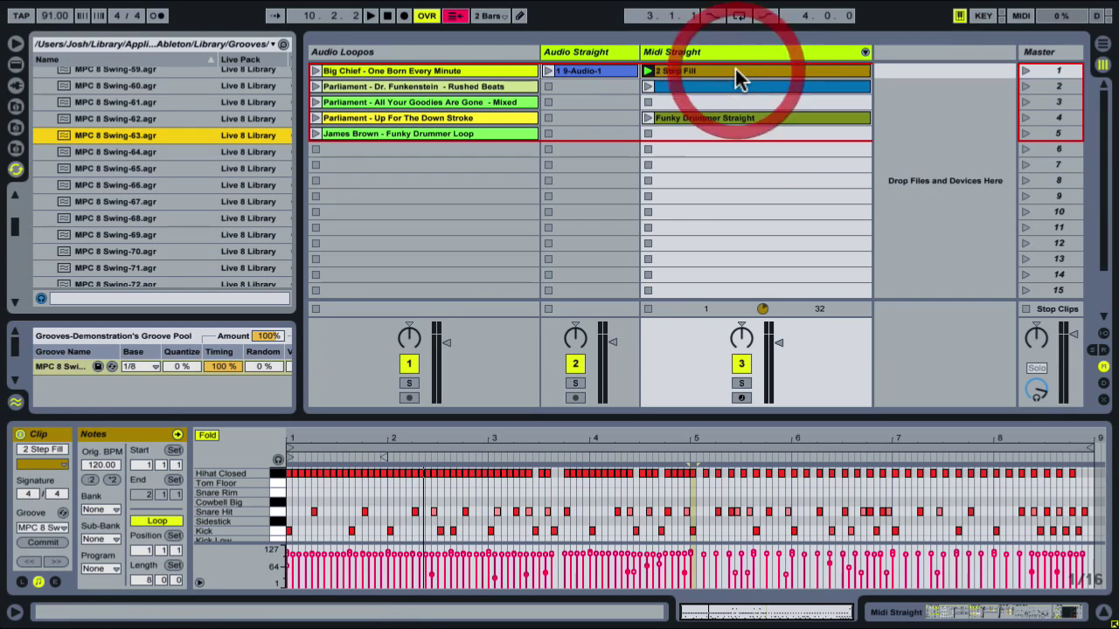
{"action": "left_click", "coordinate": [649, 74]}
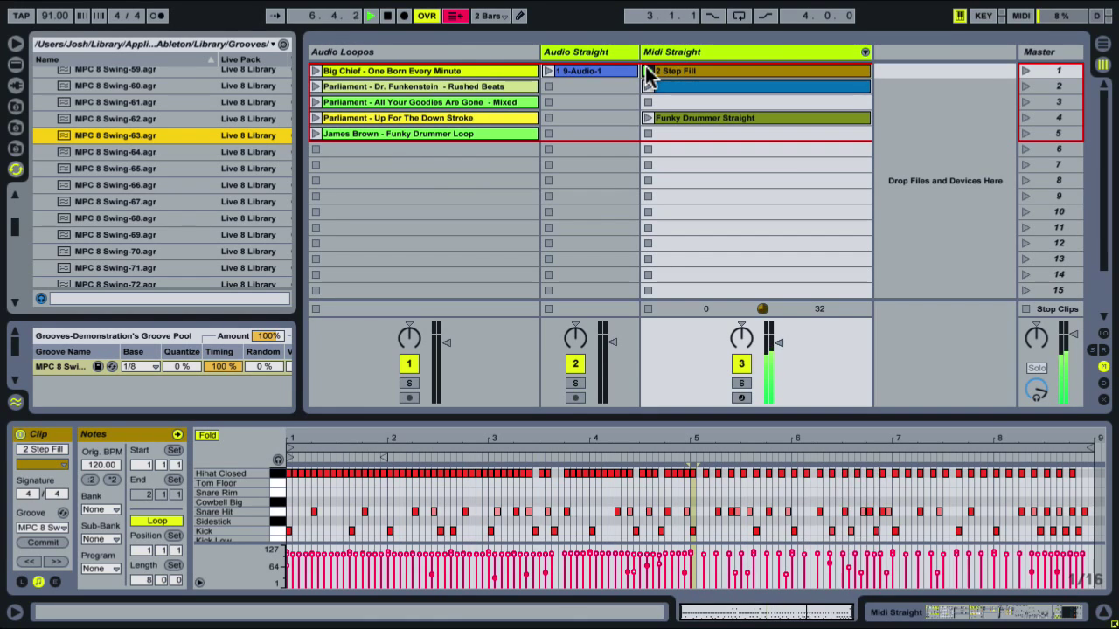
- Remove the MPC 8 swing groove from the pool and apply Roots Down from the Hip Hop folder to the 2 Step Fill clip
{"action": "left_click", "coordinate": [68, 368]}
{"action": "key", "text": "Delete"}
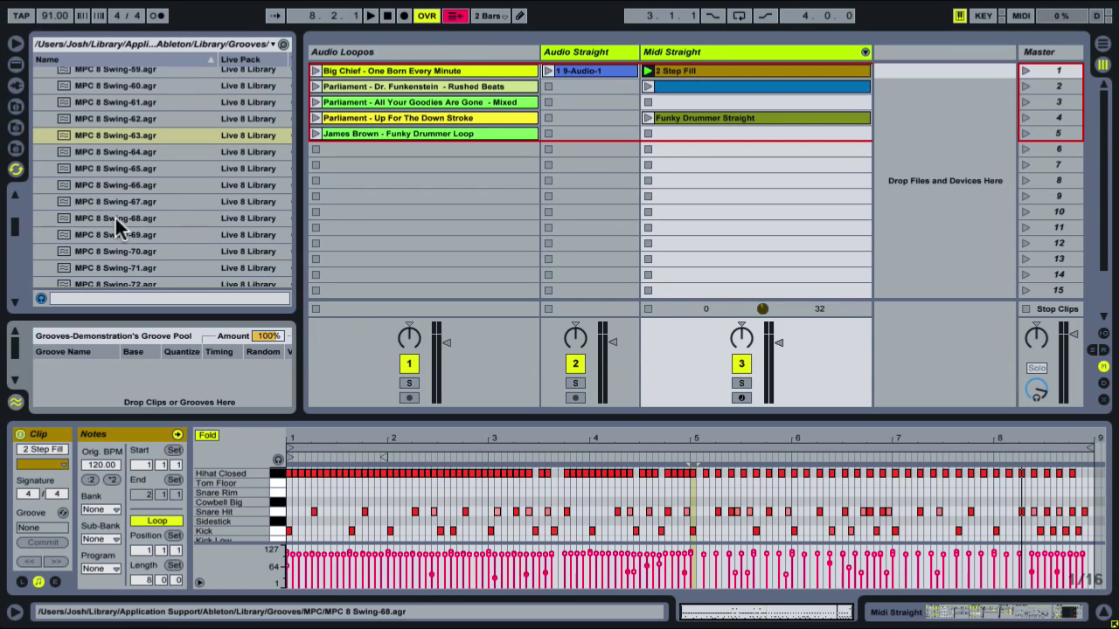
{"action": "scroll", "coordinate": [201, 214], "scroll_direction": "up", "scroll_amount": 5}
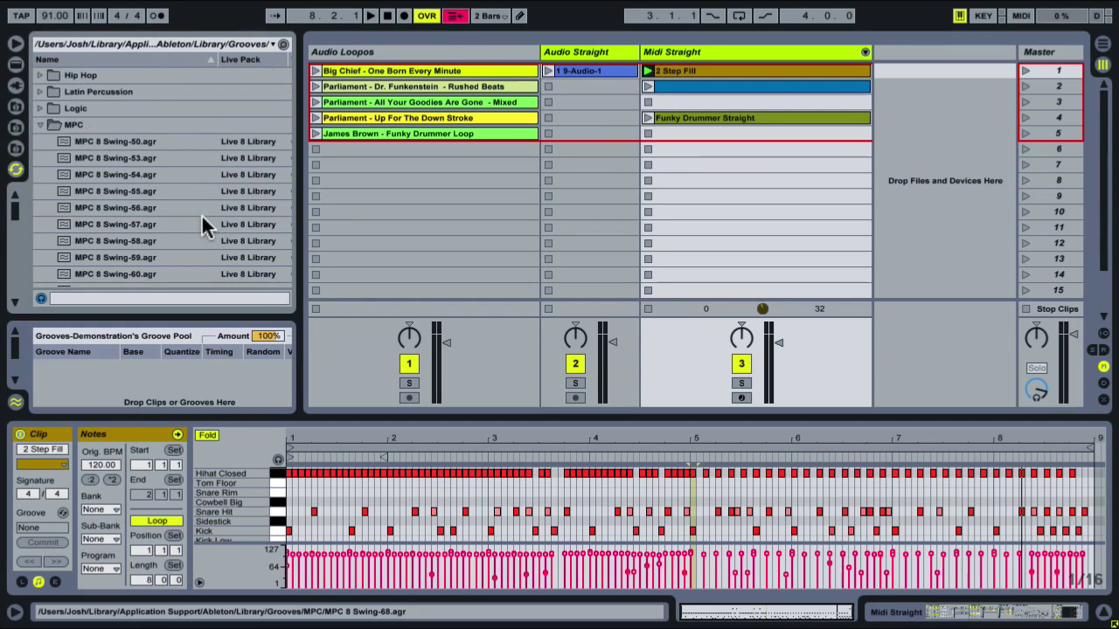
{"action": "left_click", "coordinate": [40, 124]}
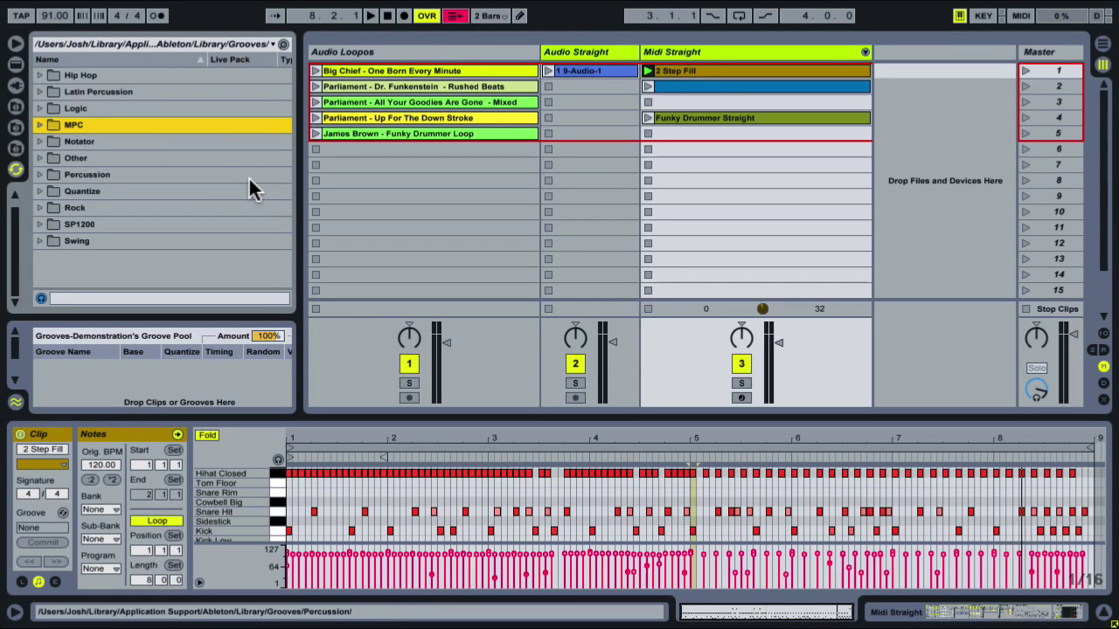
{"action": "scroll", "coordinate": [249, 181], "scroll_direction": "up", "scroll_amount": 1}
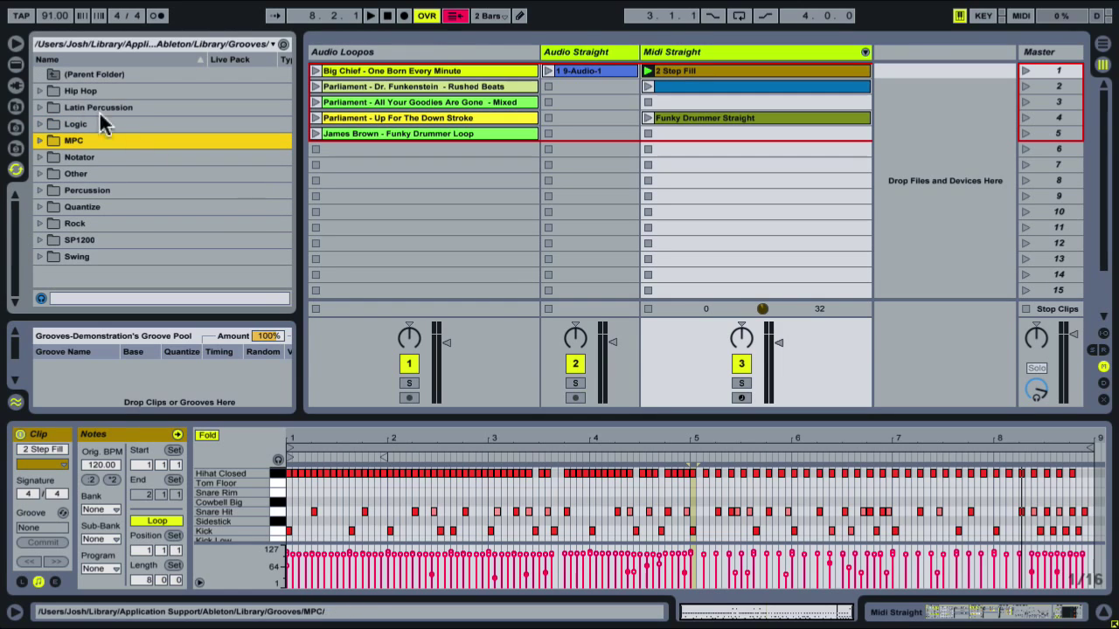
{"action": "left_click", "coordinate": [39, 91]}
{"action": "scroll", "coordinate": [190, 143], "scroll_direction": "down", "scroll_amount": 1}
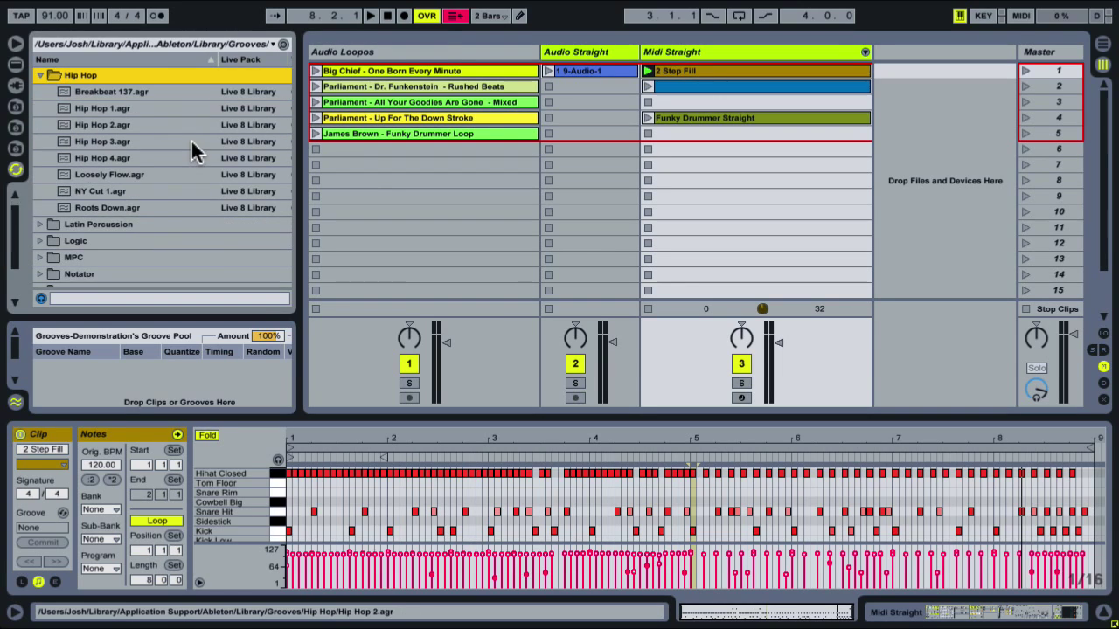
{"action": "left_click", "coordinate": [102, 208]}
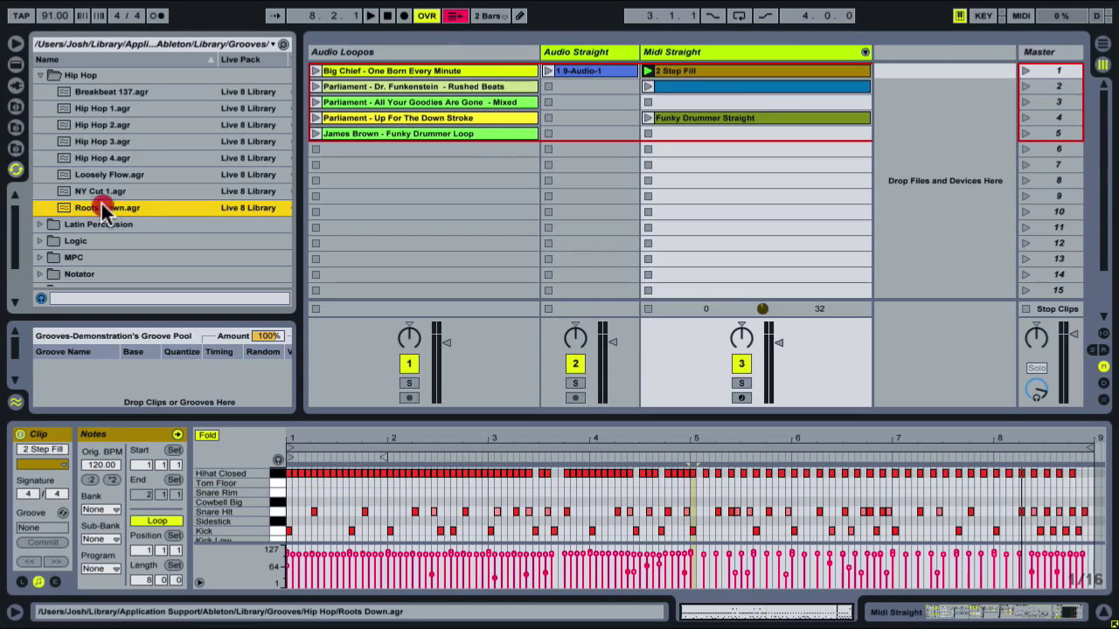
{"action": "left_click_drag", "start_coordinate": [102, 208], "coordinate": [744, 76]}
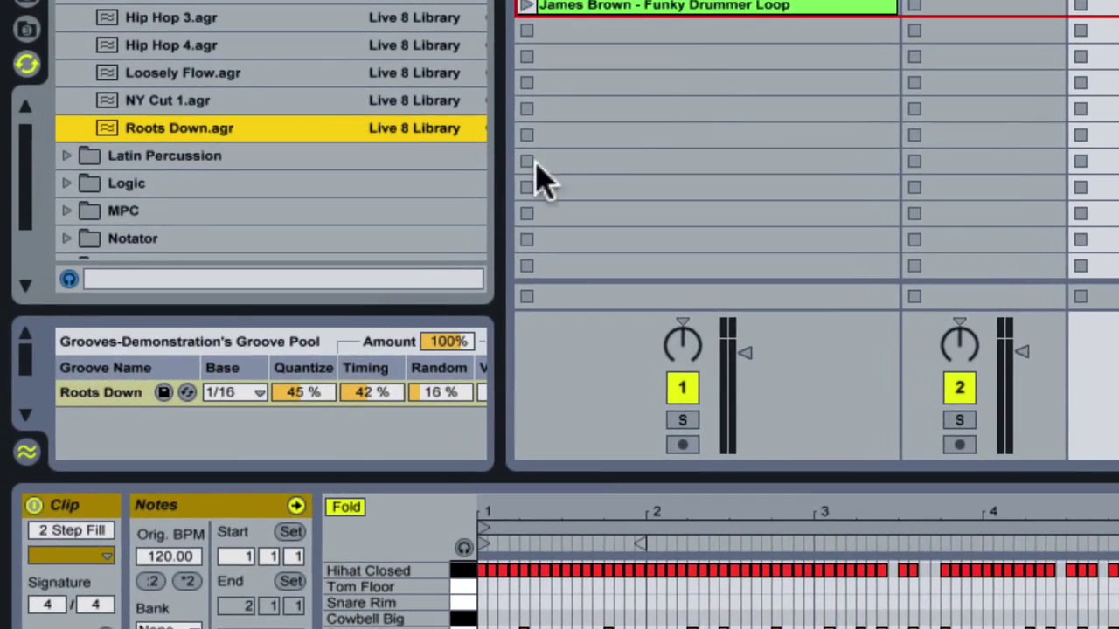
- Widen the groove pool to inspect the Roots Down groove's parameters, and narrow it again
{"action": "left_click_drag", "start_coordinate": [504, 367], "coordinate": [674, 365]}
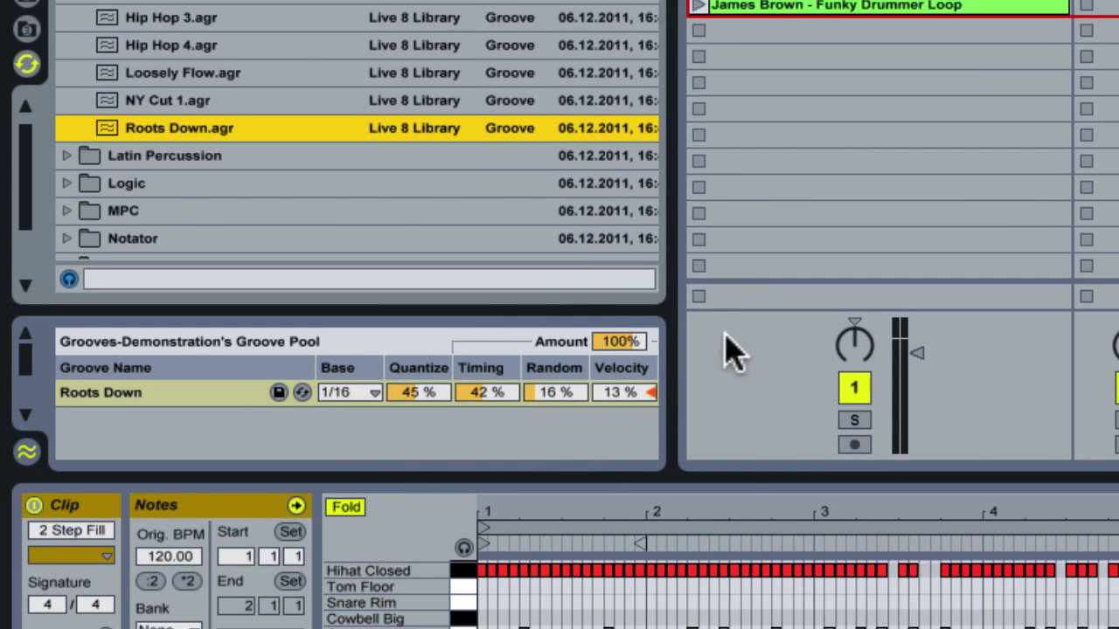
{"action": "left_click_drag", "start_coordinate": [674, 191], "coordinate": [572, 191]}
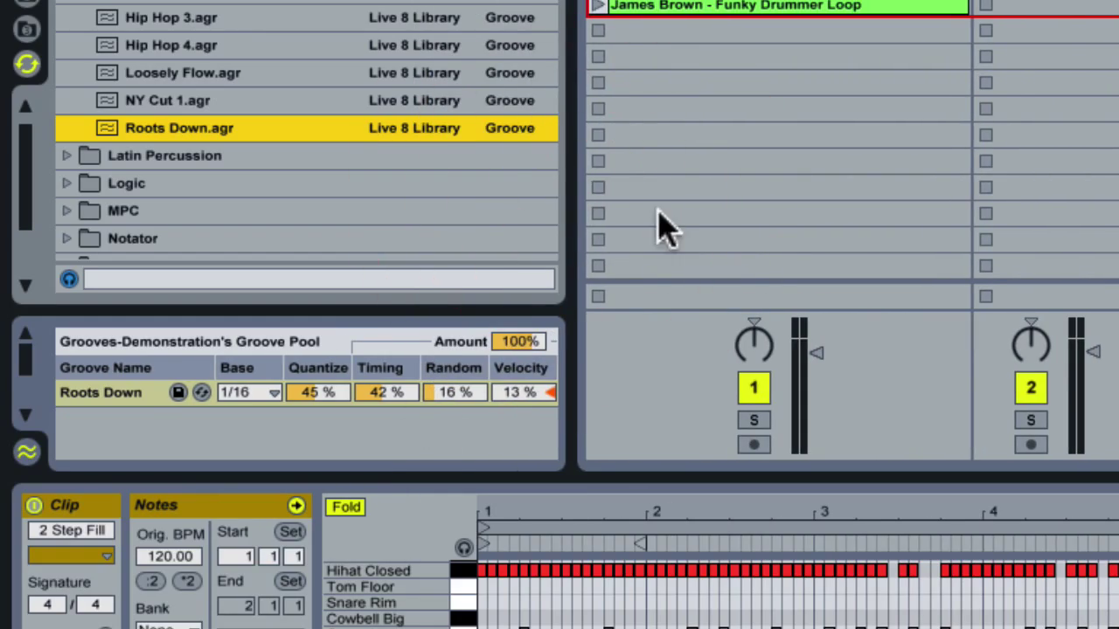
{"action": "left_click_drag", "start_coordinate": [574, 138], "coordinate": [402, 118]}
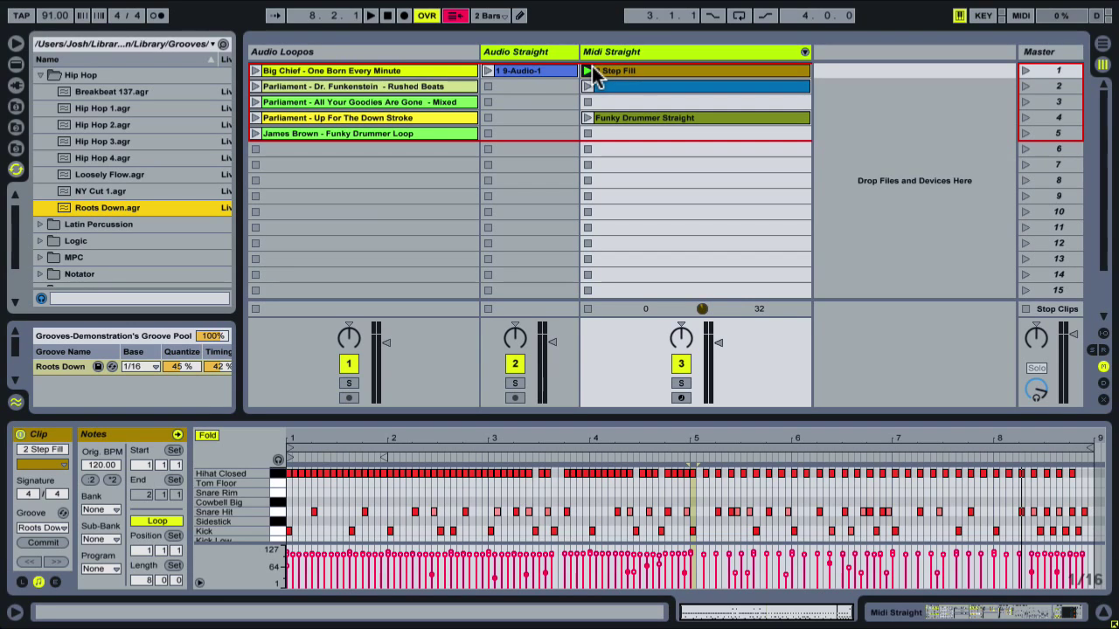
- Play the 2 Step Fill clip with the Roots Down groove, and remove that groove from the pool
{"action": "left_click", "coordinate": [589, 71]}
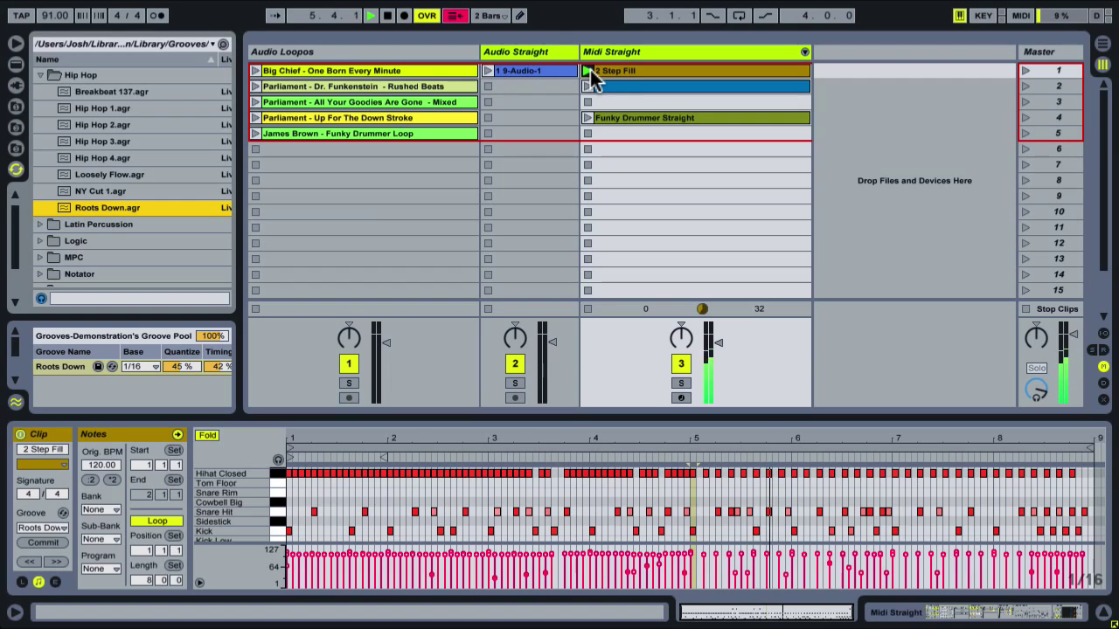
{"action": "key", "text": "space"}
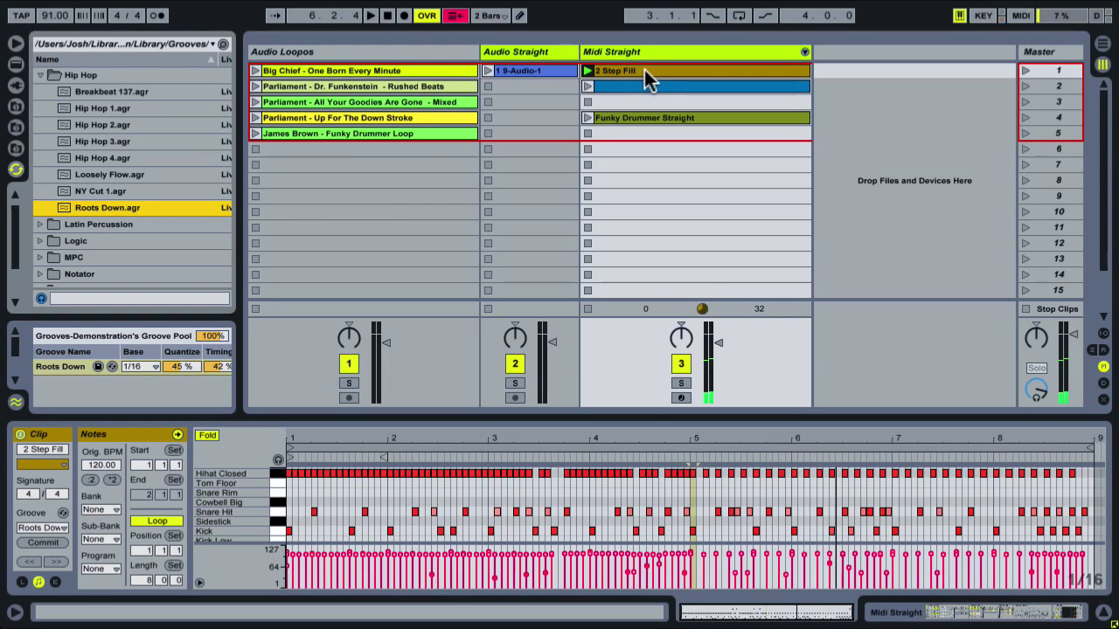
{"action": "left_click", "coordinate": [63, 367]}
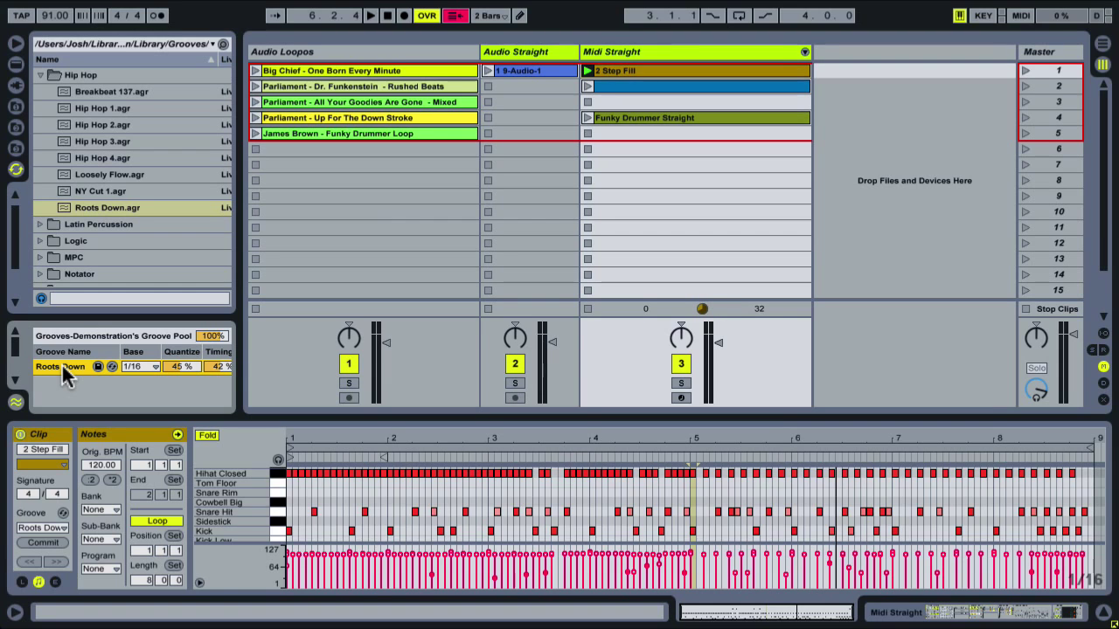
{"action": "key", "text": "Delete"}
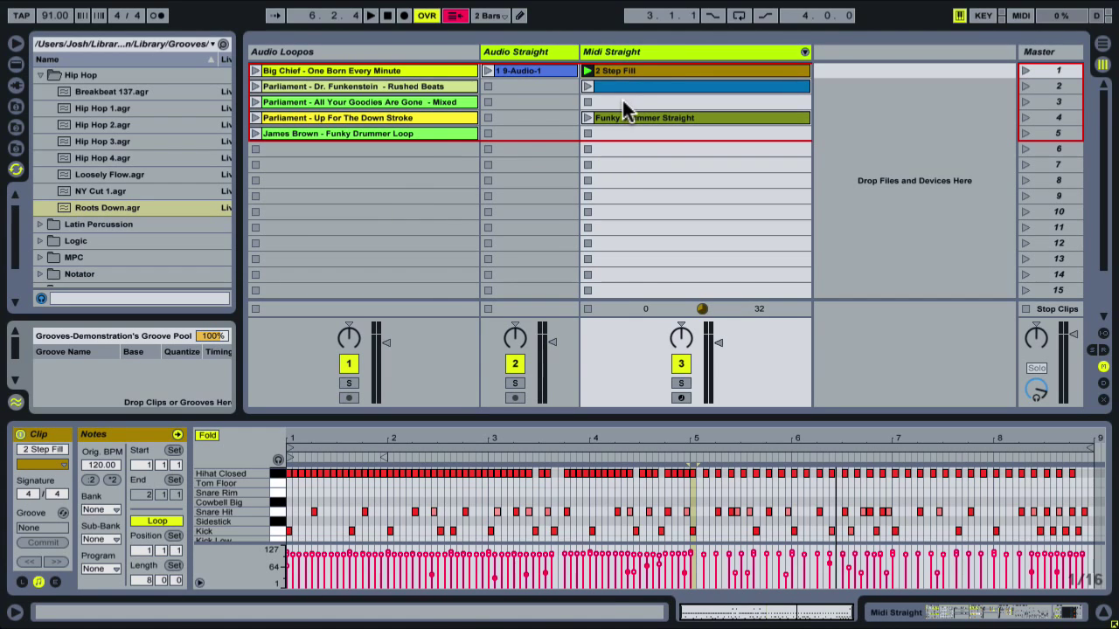
- Play the James Brown - Funky Drummer Loop audio clip as a reference and stop it
{"action": "left_click", "coordinate": [409, 134]}
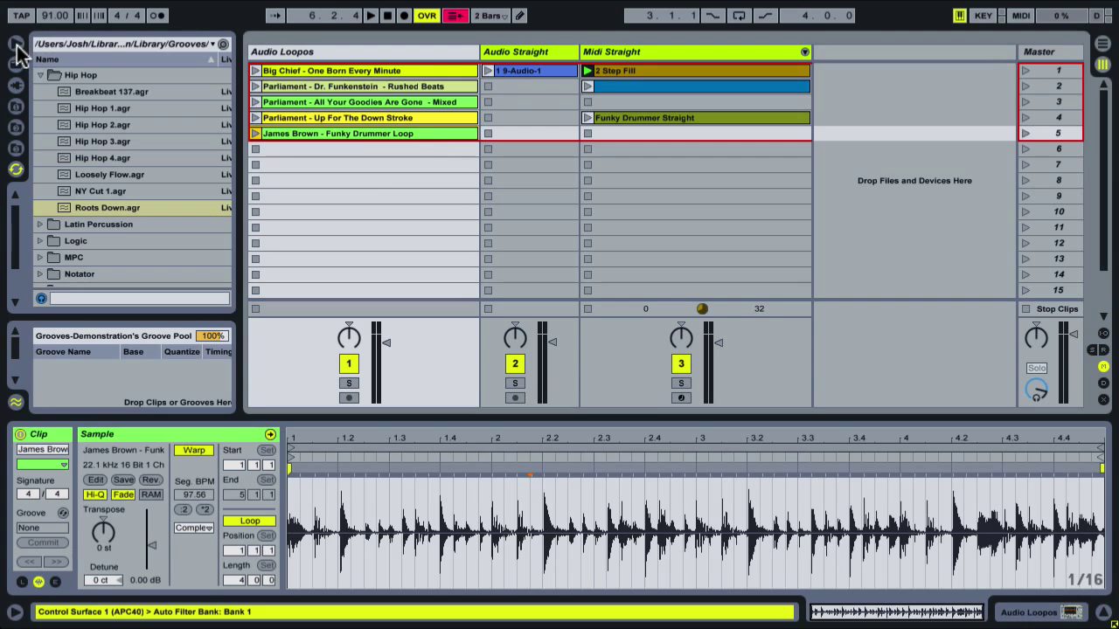
{"action": "left_click", "coordinate": [623, 130]}
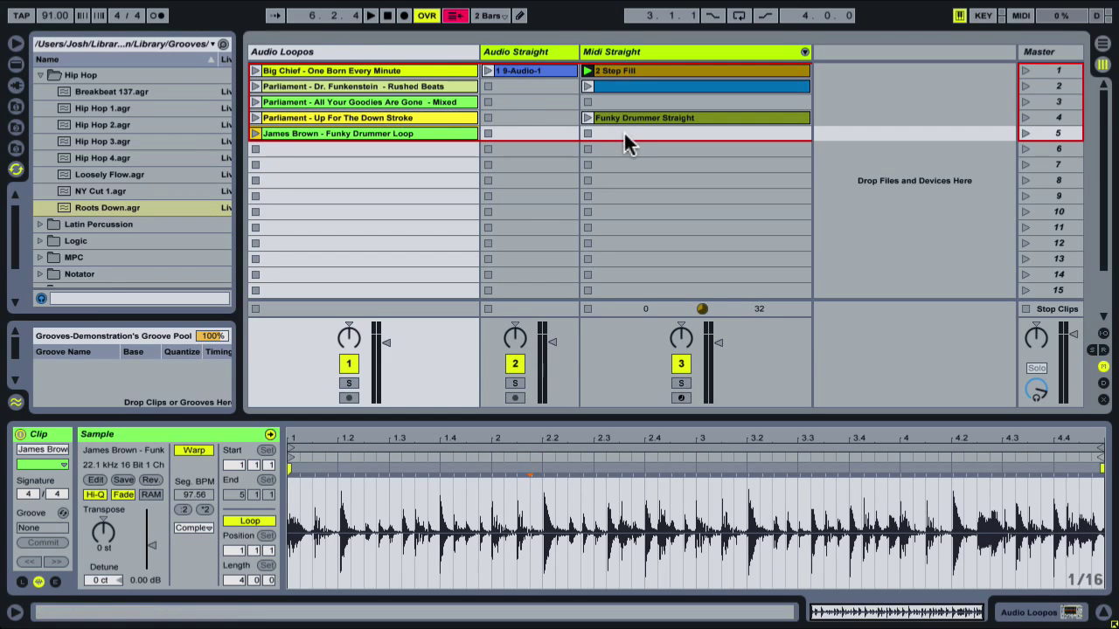
{"action": "left_click", "coordinate": [255, 133]}
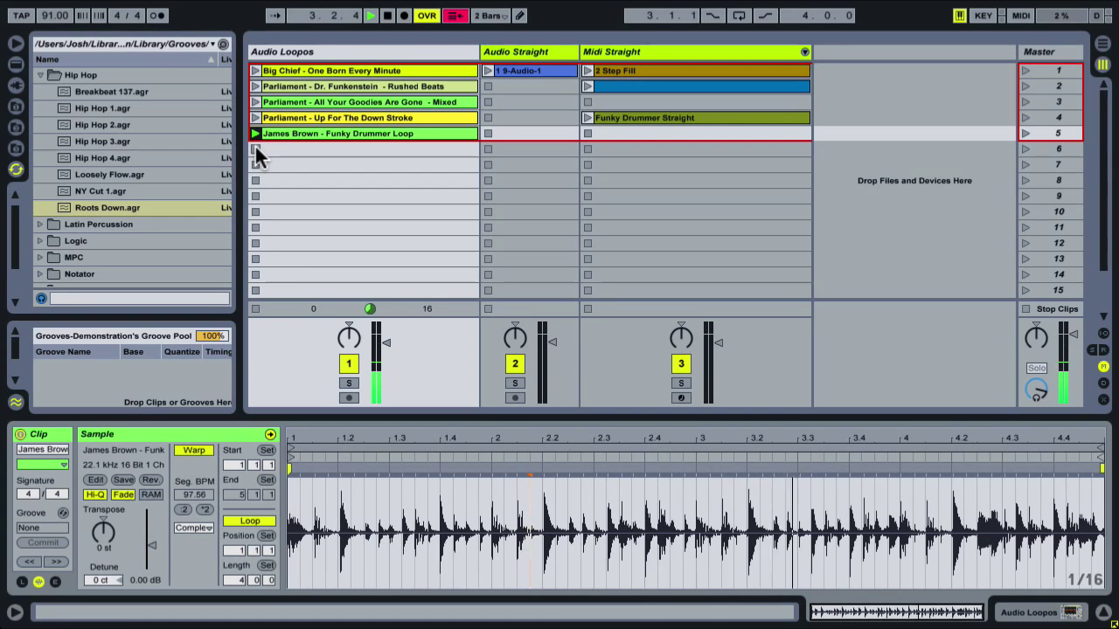
{"action": "left_click", "coordinate": [256, 149]}
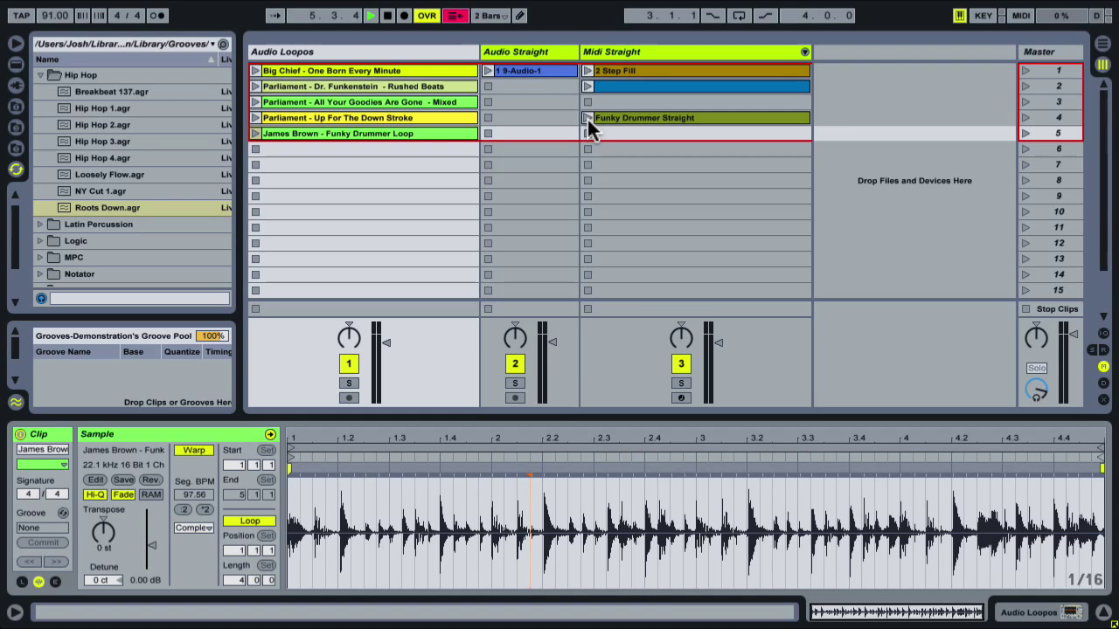
- Play the Funky Drummer Straight MIDI clip and examine its kick, snare and hi-hat notes
{"action": "left_click", "coordinate": [627, 50]}
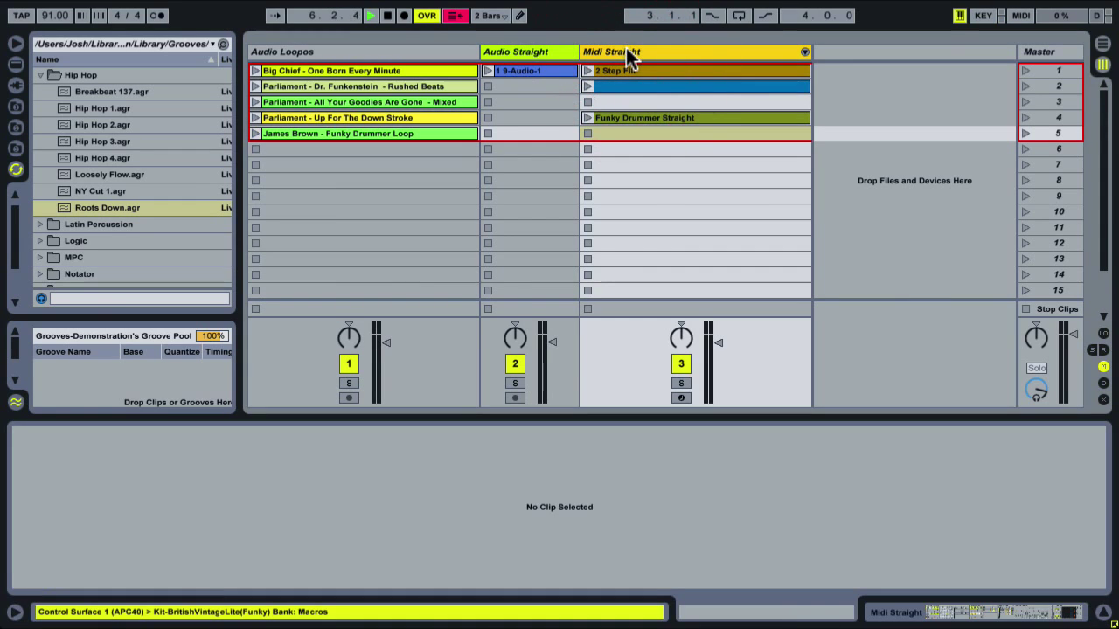
{"action": "left_click", "coordinate": [387, 16]}
{"action": "left_click", "coordinate": [387, 15]}
{"action": "left_click", "coordinate": [587, 118]}
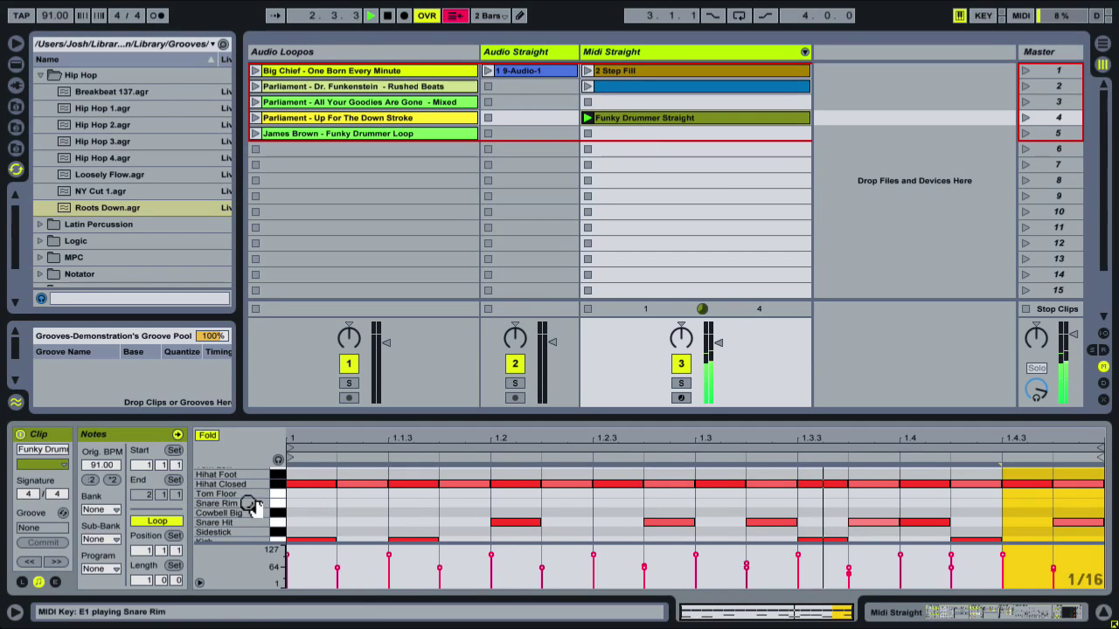
{"action": "left_click_drag", "start_coordinate": [247, 504], "coordinate": [247, 493]}
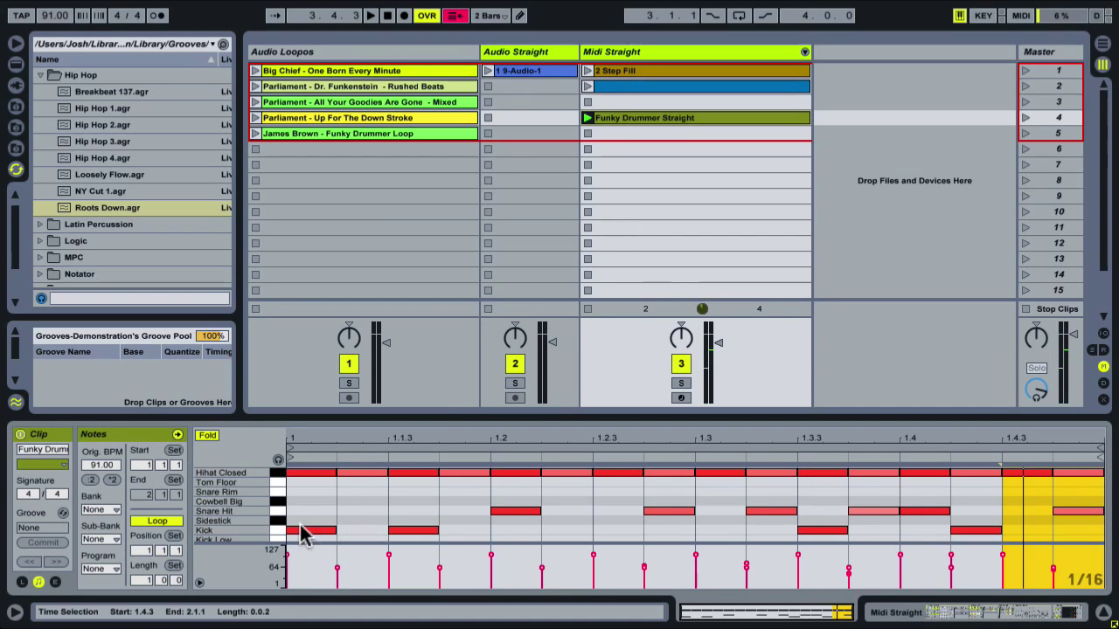
{"action": "left_click", "coordinate": [958, 499]}
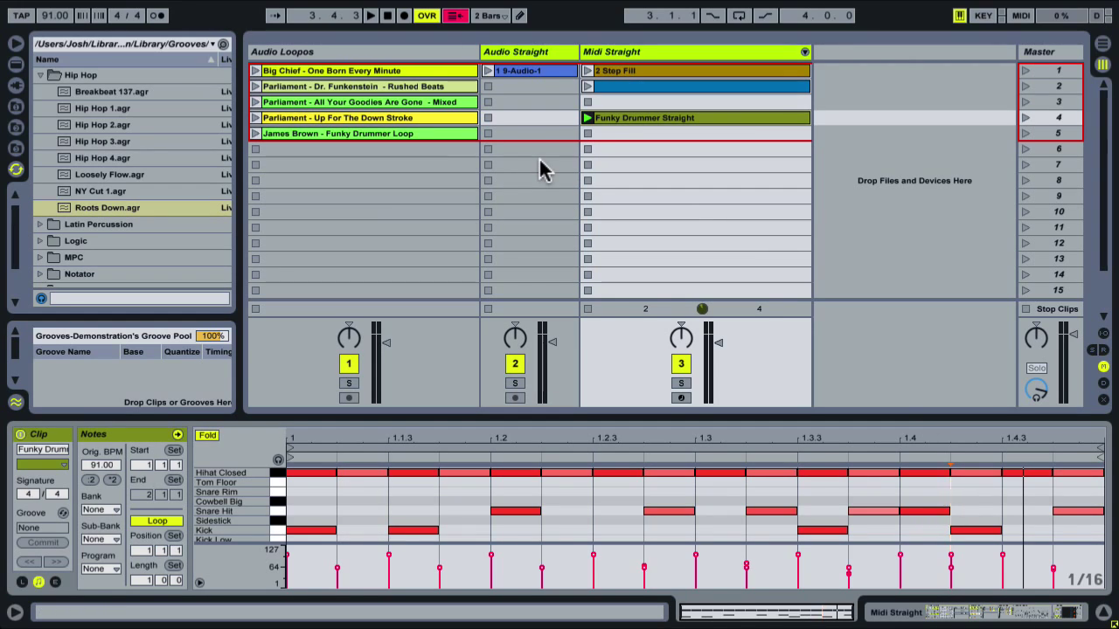
- Extract the groove from the James Brown - Funky Drummer Loop audio clip into the groove pool
{"action": "left_click", "coordinate": [409, 138]}
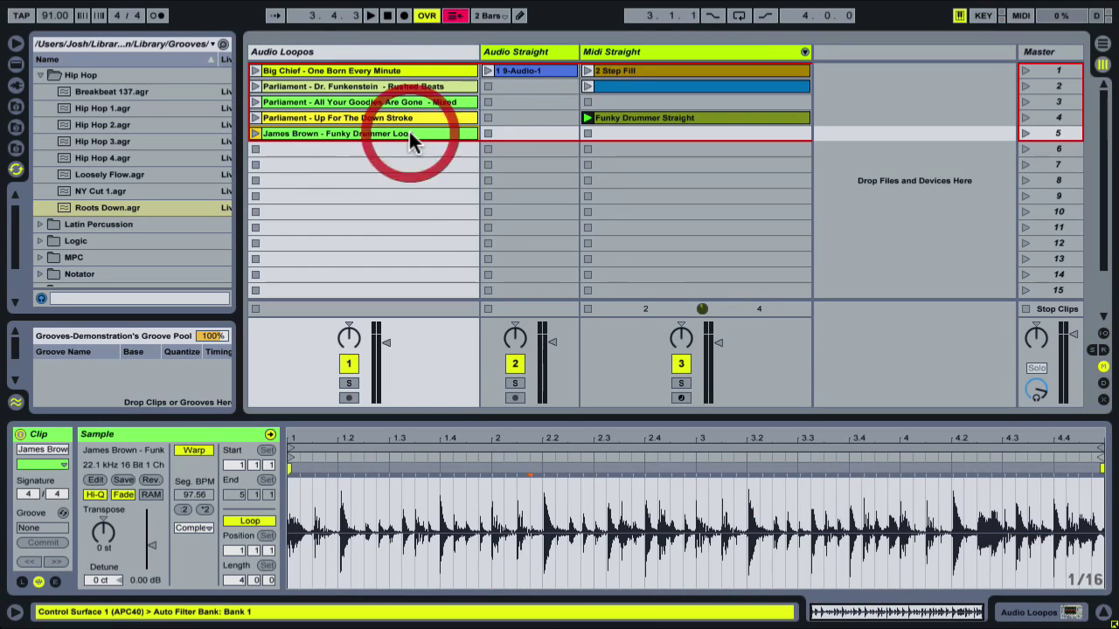
{"action": "right_click", "coordinate": [410, 136]}
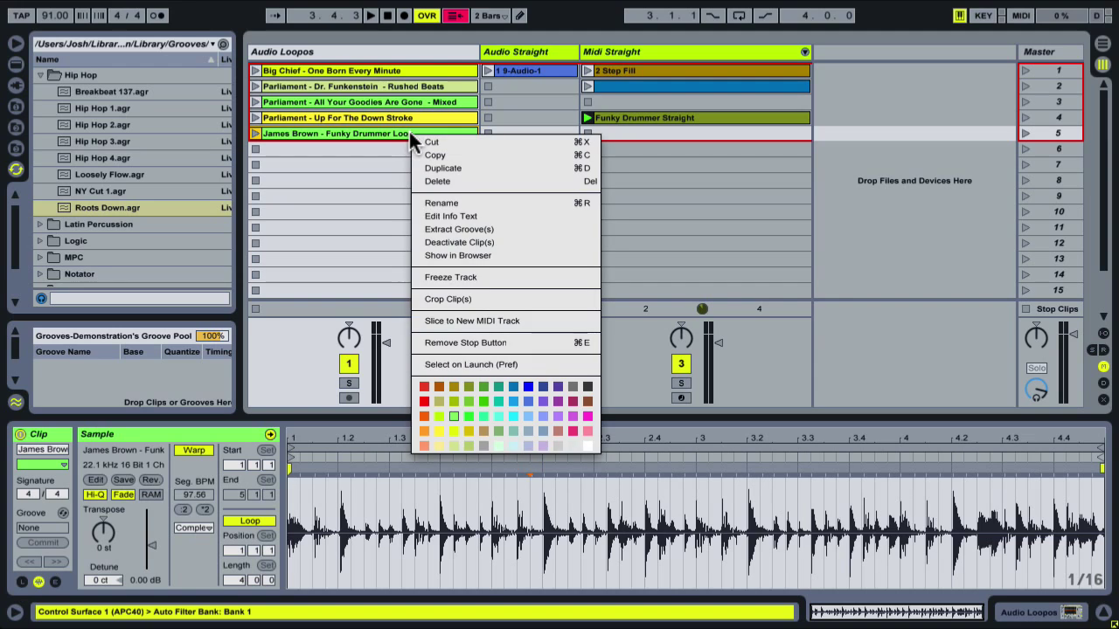
{"action": "left_click", "coordinate": [507, 230]}
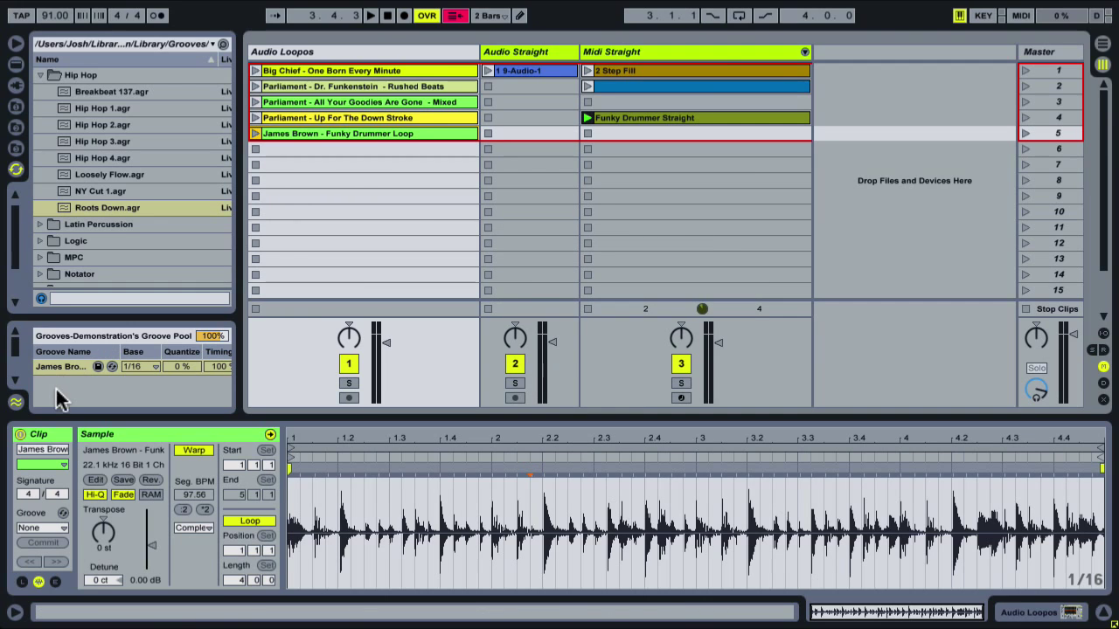
- Apply the extracted James Brown groove to the Funky Drummer Straight MIDI clip and play the clip
{"action": "left_click", "coordinate": [63, 367]}
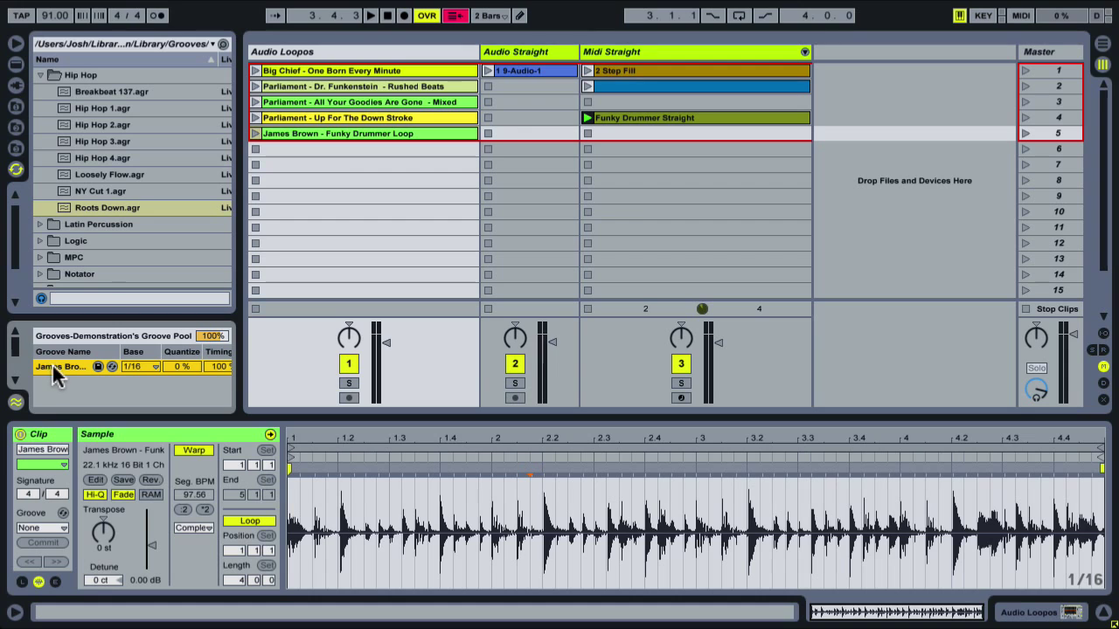
{"action": "mouse_move", "coordinate": [54, 370]}
{"action": "left_mouse_down"}
{"action": "mouse_move", "coordinate": [579, 154]}
{"action": "mouse_move", "coordinate": [628, 120]}
{"action": "left_mouse_up"}
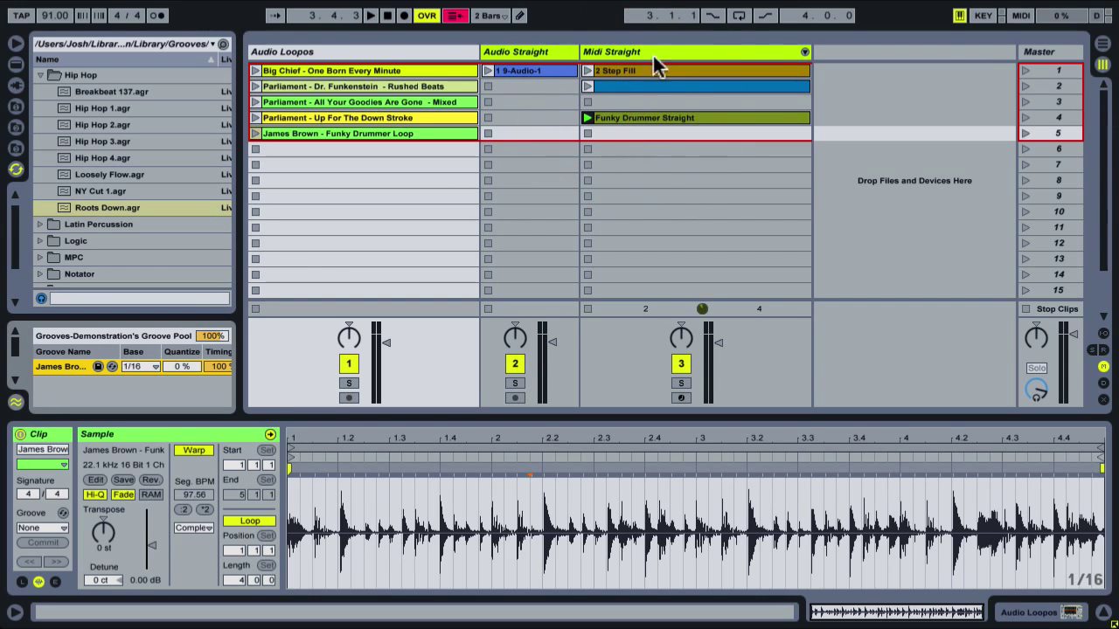
{"action": "left_click", "coordinate": [624, 116]}
{"action": "left_click", "coordinate": [589, 118]}
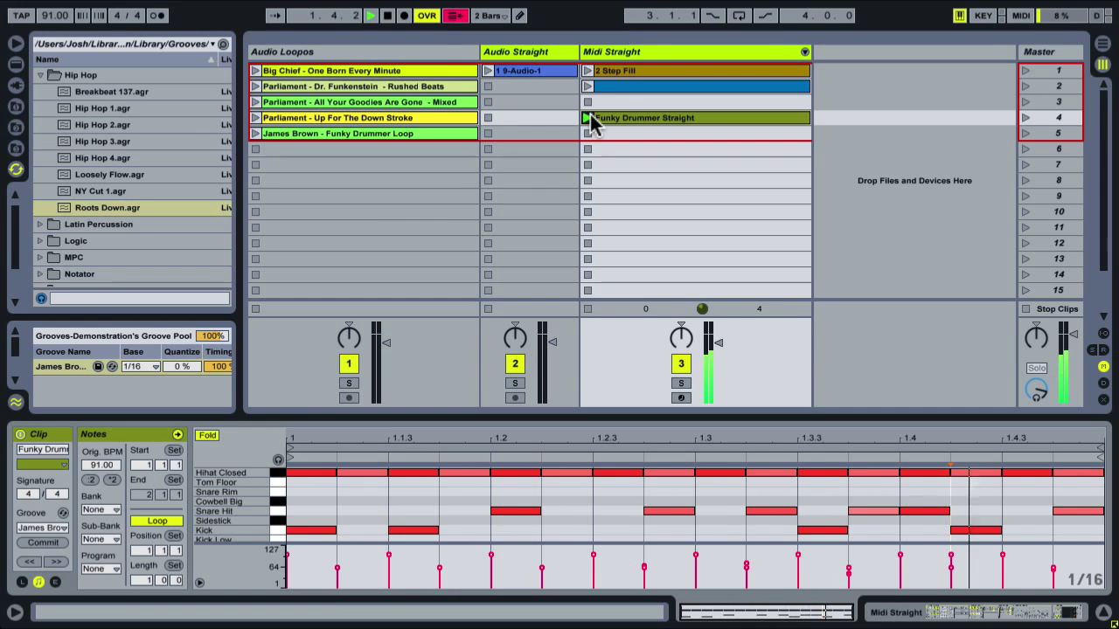
- Duplicate the Funky Drummer Straight clip into the slot below, and set the original clip's groove to None
{"action": "mouse_move", "coordinate": [630, 118]}
{"action": "left_mouse_down"}
{"action": "mouse_move", "coordinate": [627, 142]}
{"action": "mouse_move", "coordinate": [624, 119]}
{"action": "left_mouse_up"}
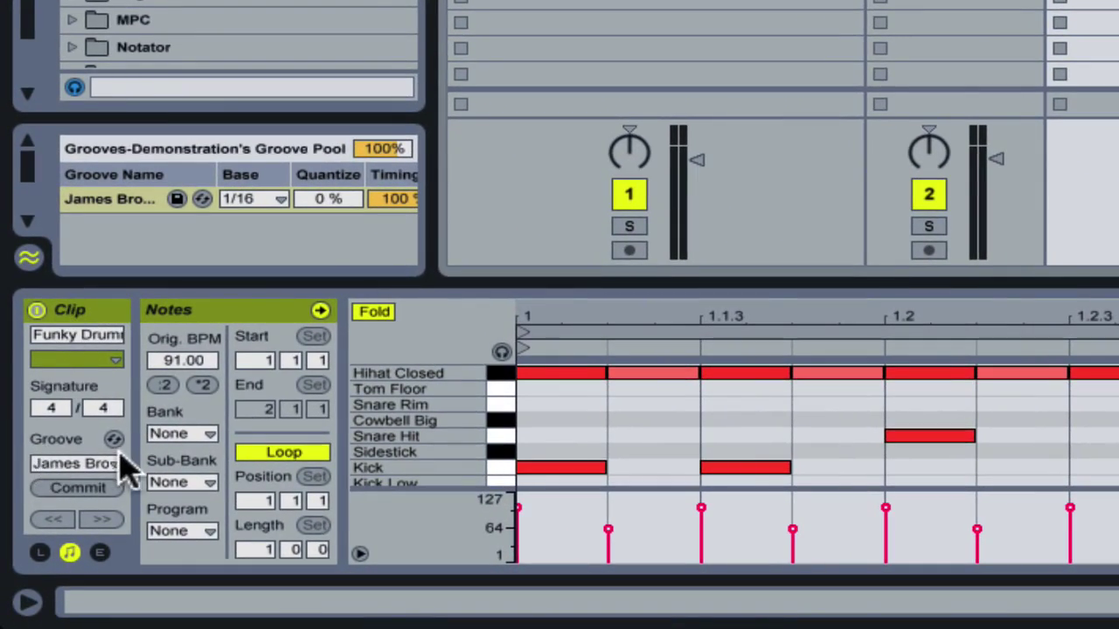
{"action": "left_click", "coordinate": [112, 465]}
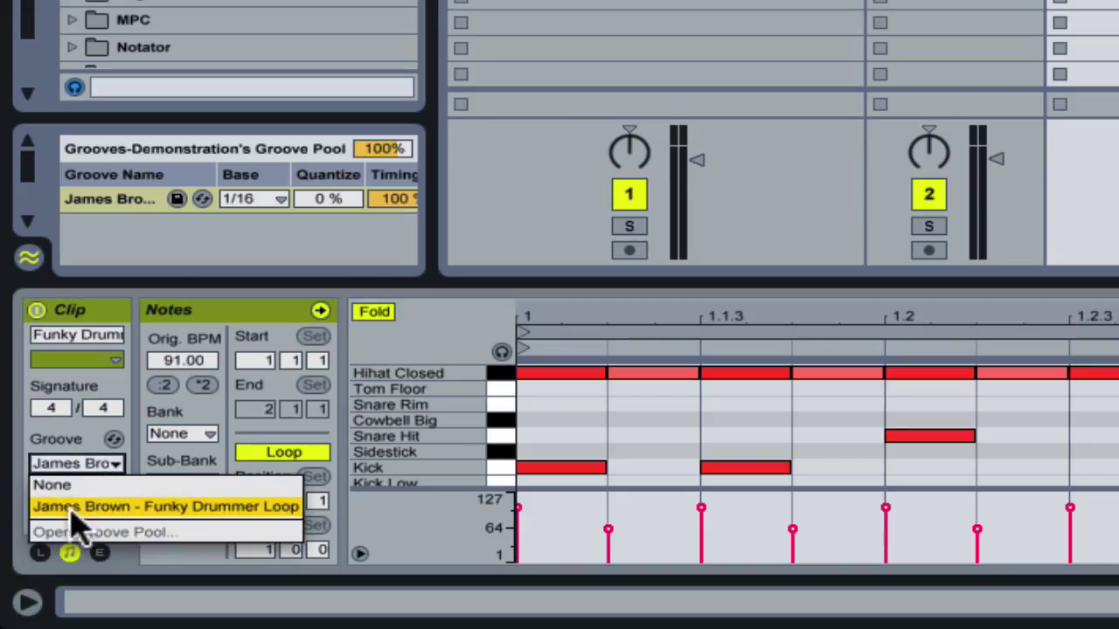
{"action": "left_click", "coordinate": [123, 489]}
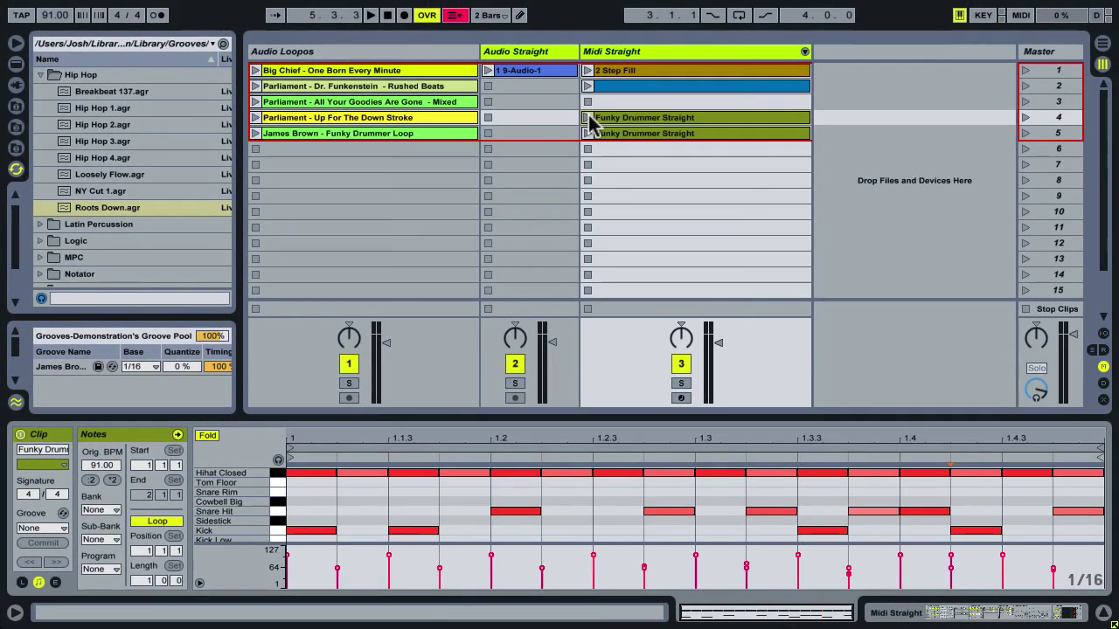
- Play the two Funky Drummer Straight clips in turn to compare the straight and grooved versions
{"action": "left_click", "coordinate": [587, 117]}
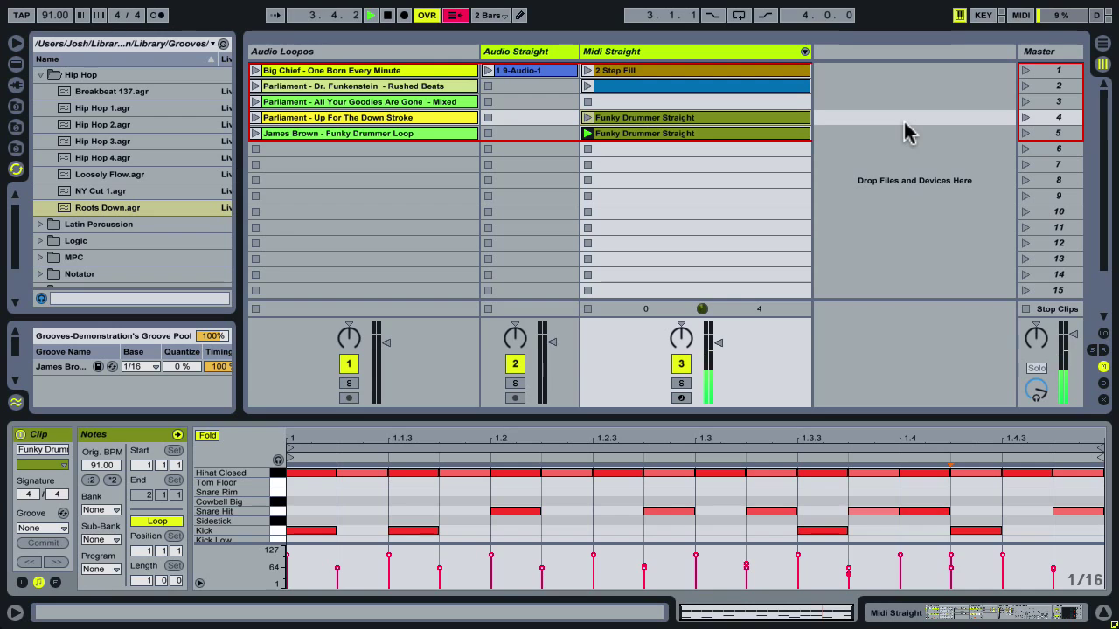
{"action": "left_click", "coordinate": [587, 119]}
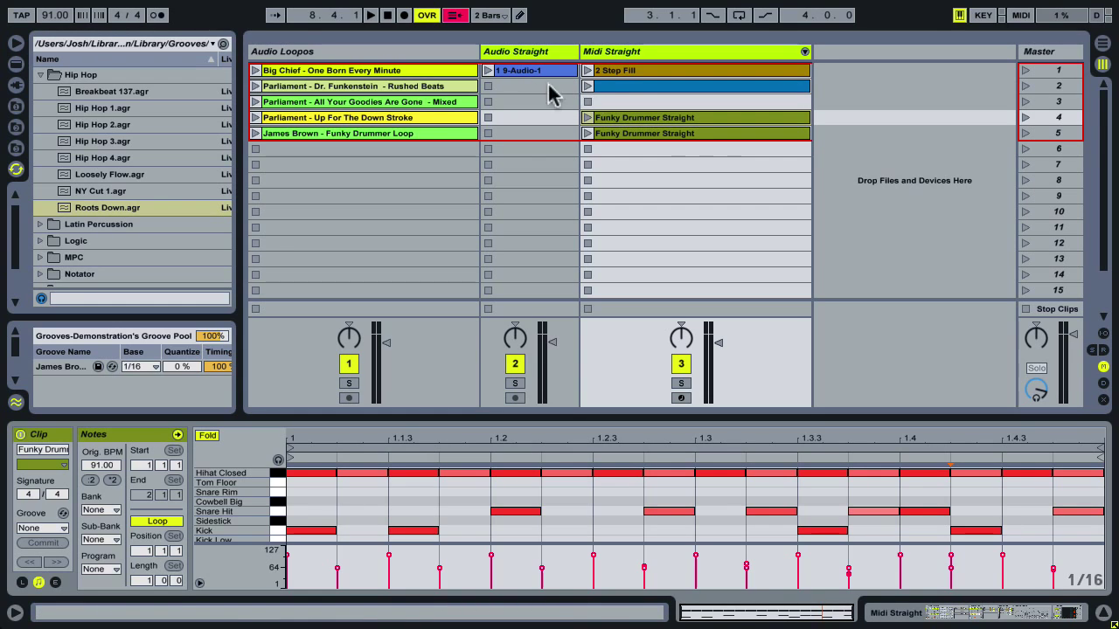
- Play the 1 9-Audio-1 clip on the Audio Straight track, apply the James Brown groove to it, and stop playback
{"action": "left_click", "coordinate": [486, 70]}
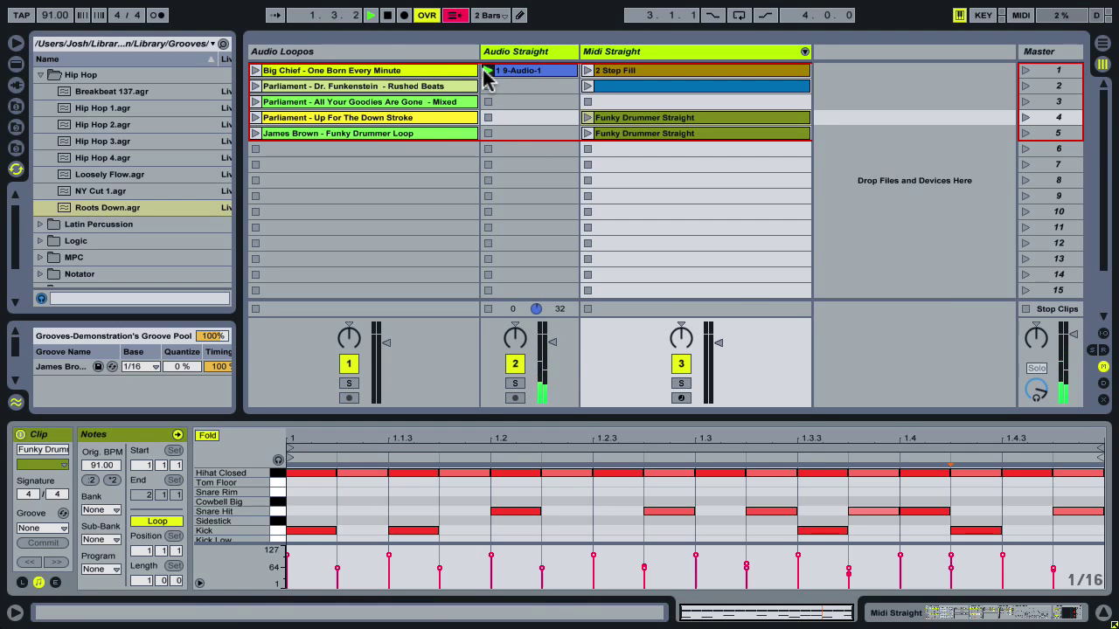
{"action": "left_click", "coordinate": [538, 72]}
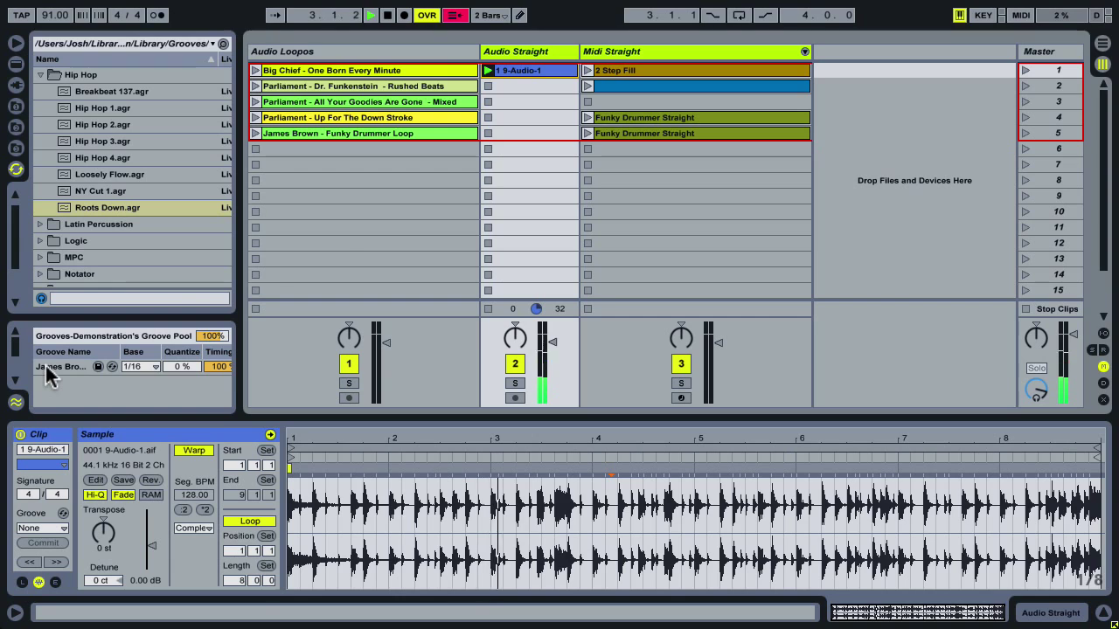
{"action": "left_click_drag", "start_coordinate": [47, 368], "coordinate": [518, 71]}
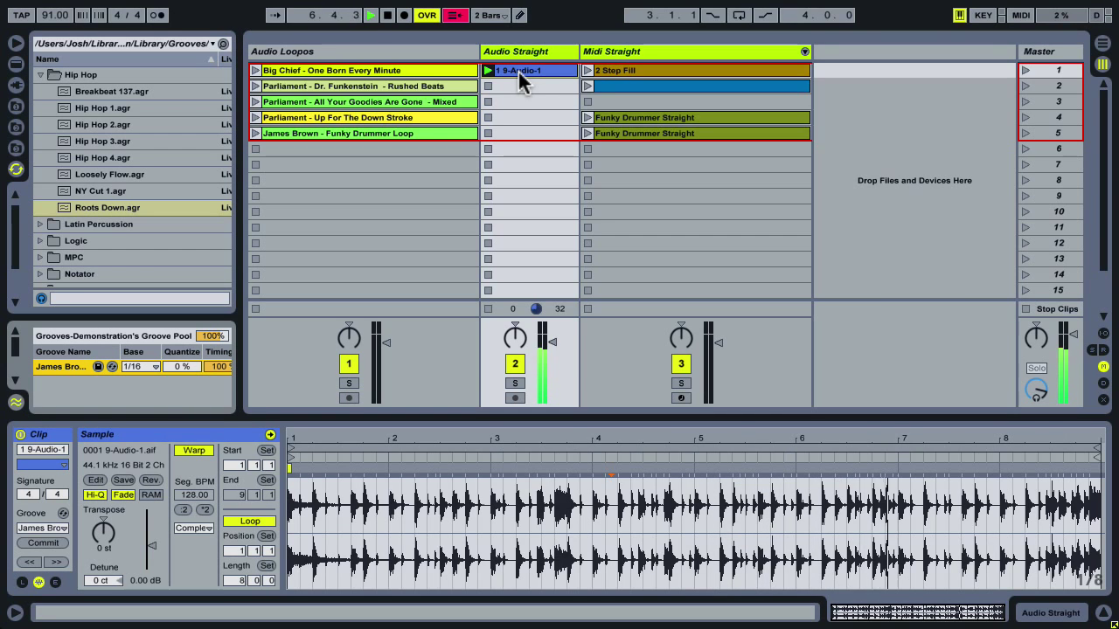
{"action": "left_click", "coordinate": [534, 72]}
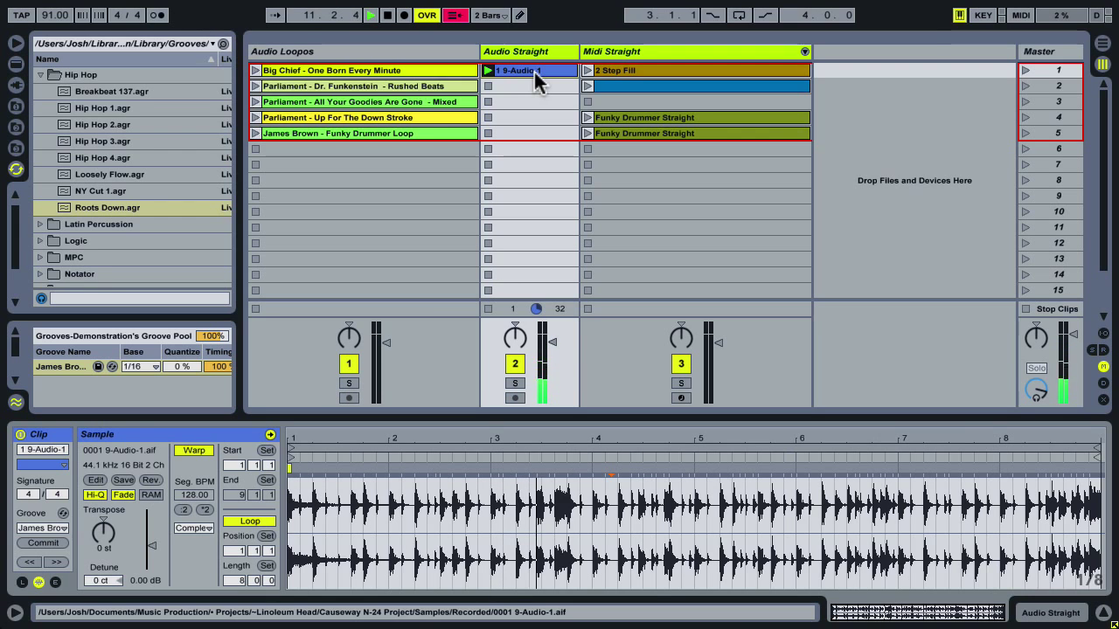
{"action": "key", "text": "space"}
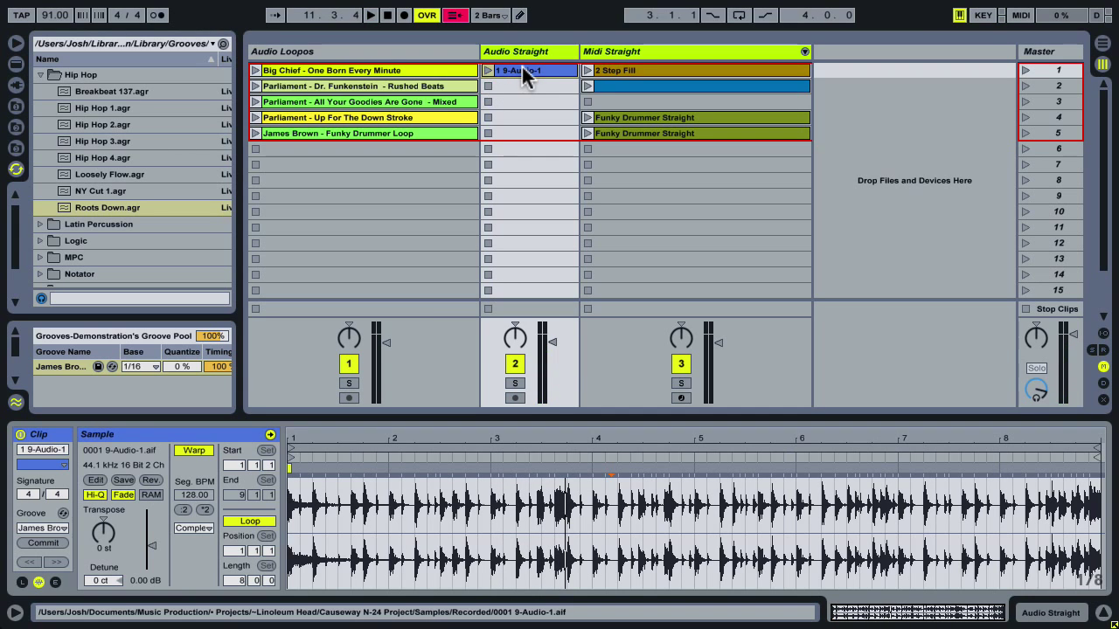